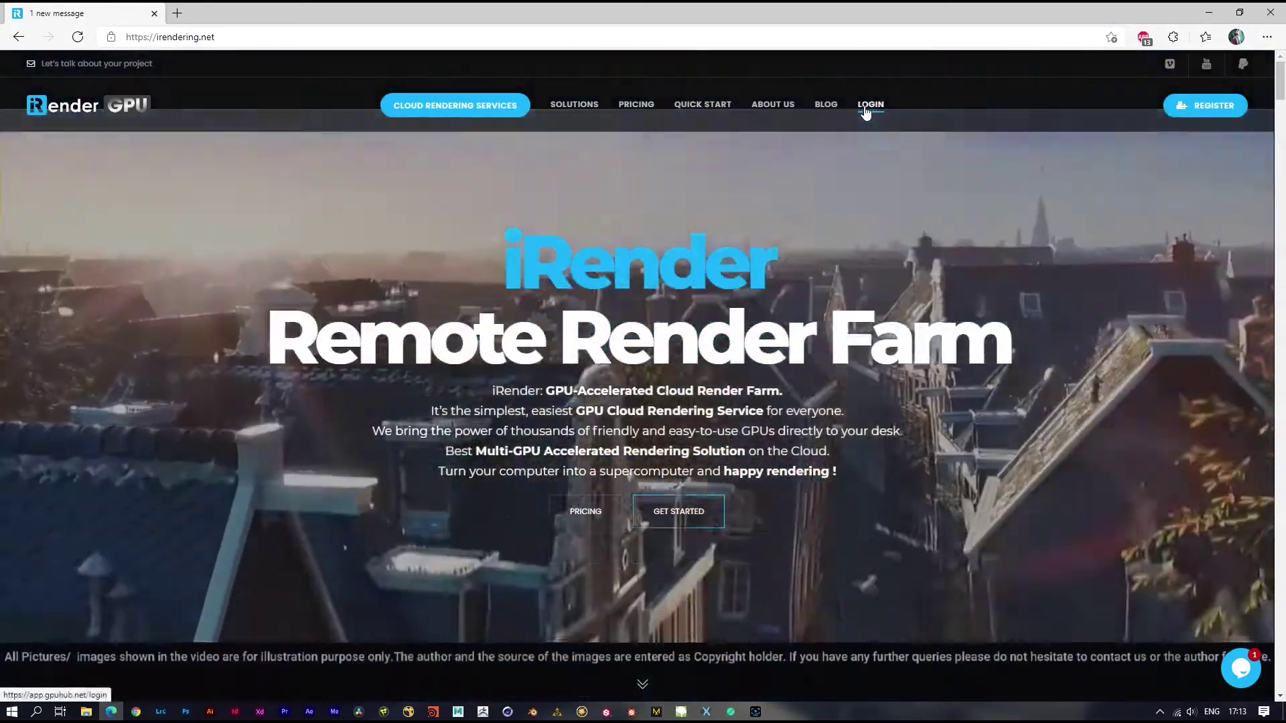
Log in to the iRender account with the username and password, completing the reCAPTCHA check
{"action": "left_click", "coordinate": [865, 114]}
{"action": "left_click", "coordinate": [932, 301]}
{"action": "type", "text": "hoang"}
{"action": "key", "text": "Tab"}
{"action": "type", "text": "••••"}
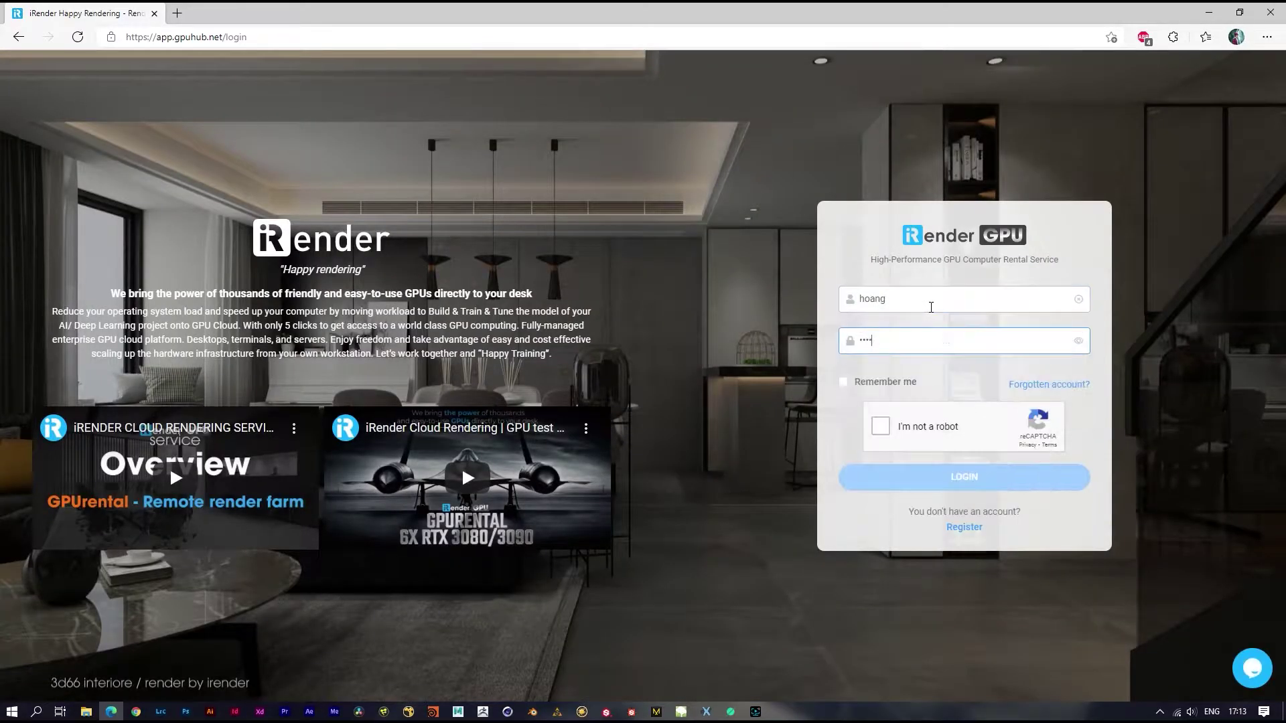
{"action": "left_click", "coordinate": [880, 426]}
{"action": "left_click", "coordinate": [914, 476]}
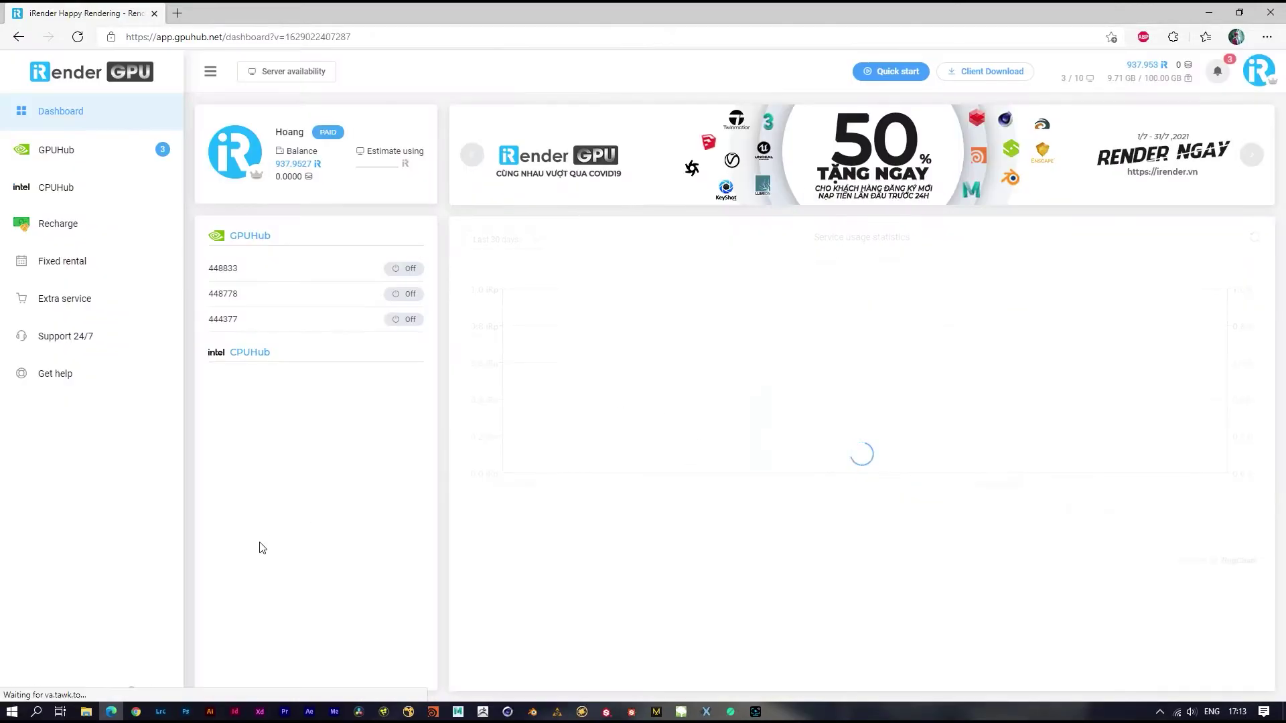
Look inside the local One Angery Dragon Boi project folder in File Explorer and minimize its window
{"action": "left_click", "coordinate": [86, 711]}
{"action": "left_click_drag", "start_coordinate": [390, 164], "coordinate": [376, 239]}
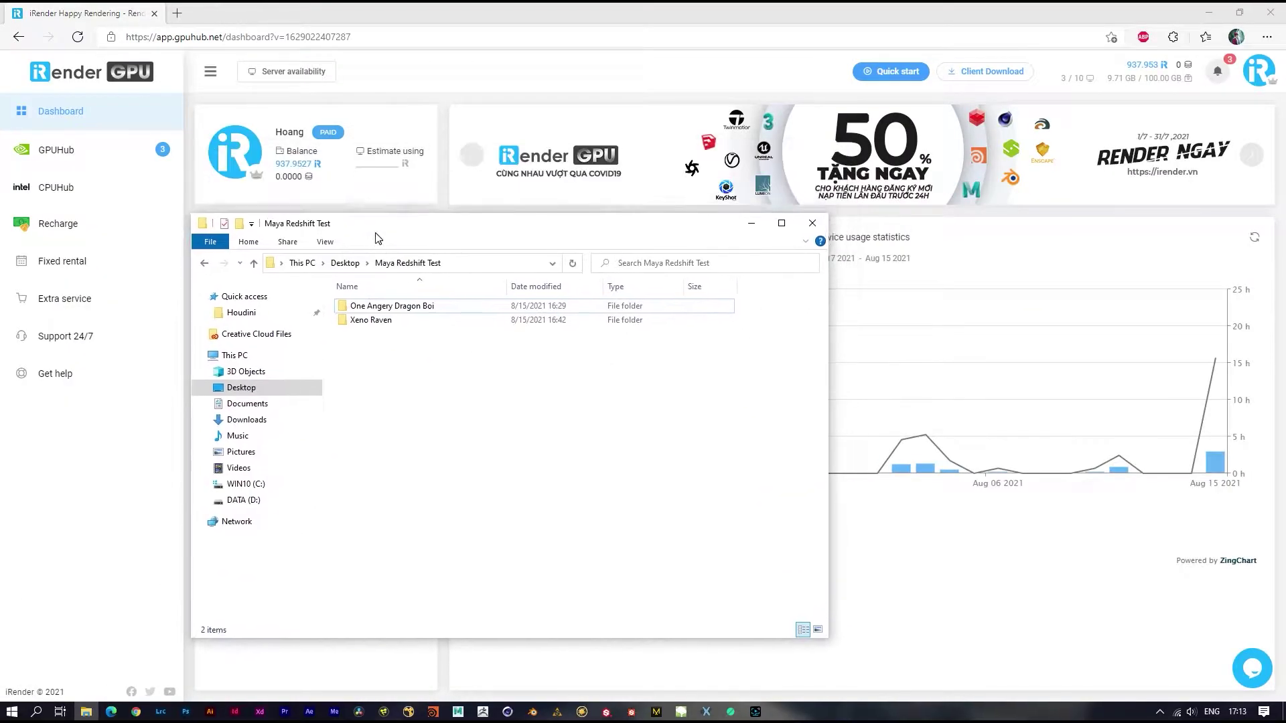
{"action": "double_click", "coordinate": [428, 307]}
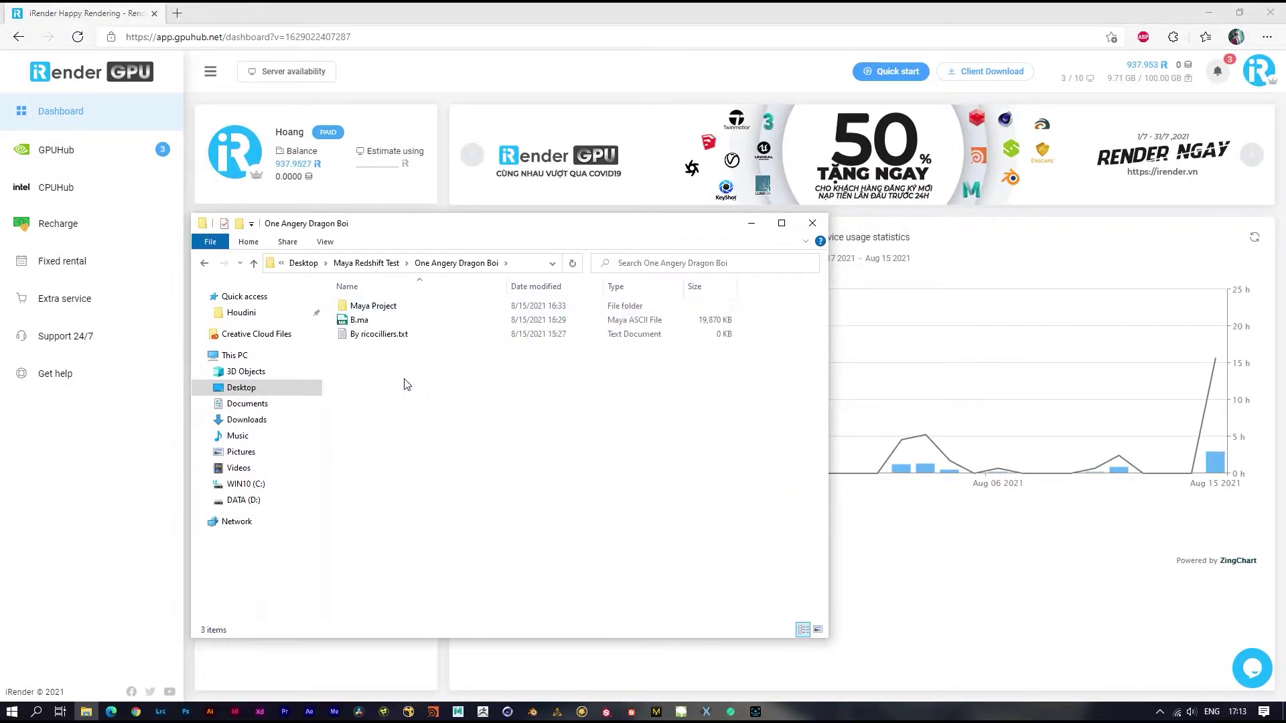
{"action": "left_click", "coordinate": [195, 198]}
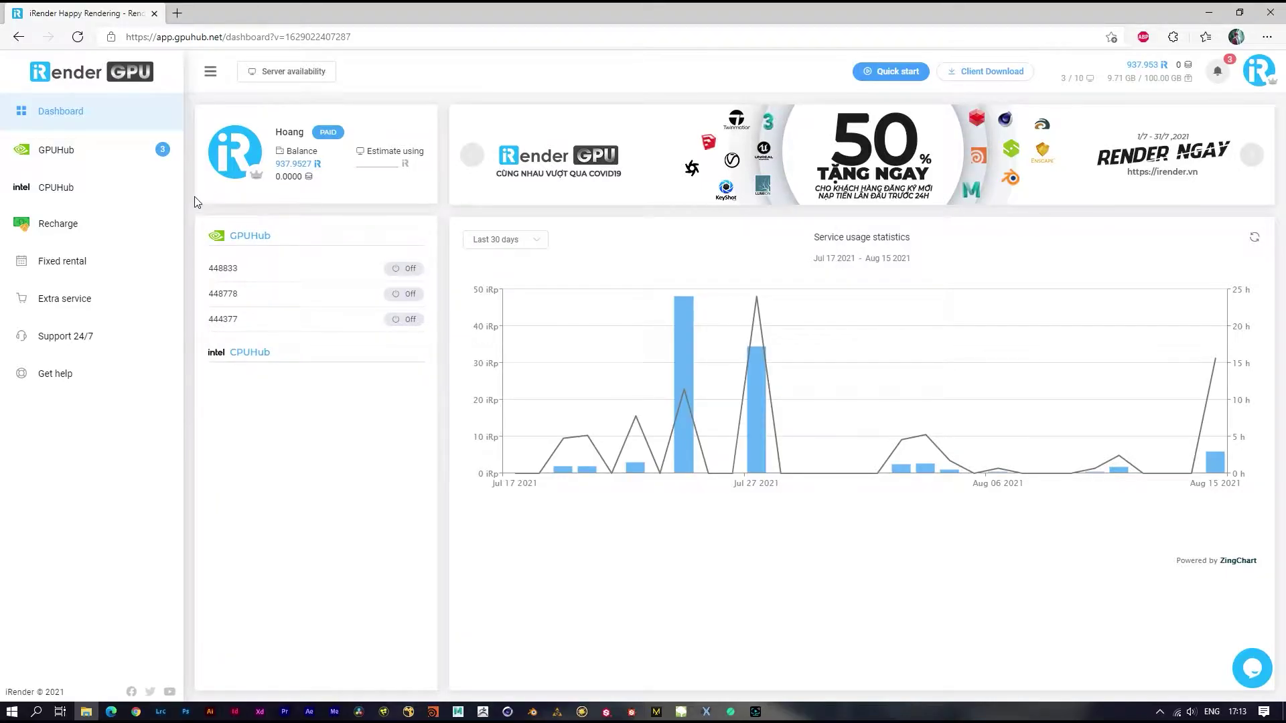
Go to GPUHub and compare the 2x - 4x and single-card server packages for a new image, closing the dialog without creating one
{"action": "left_click", "coordinate": [135, 156]}
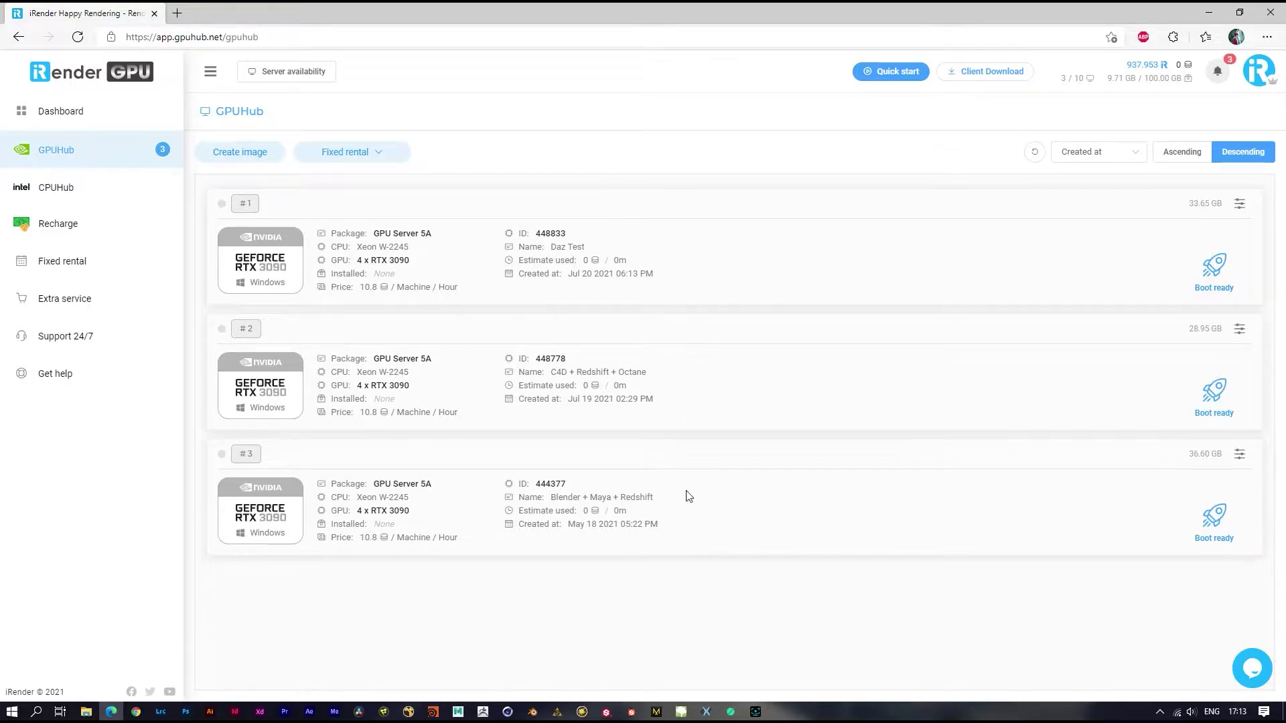
{"action": "left_click", "coordinate": [256, 156]}
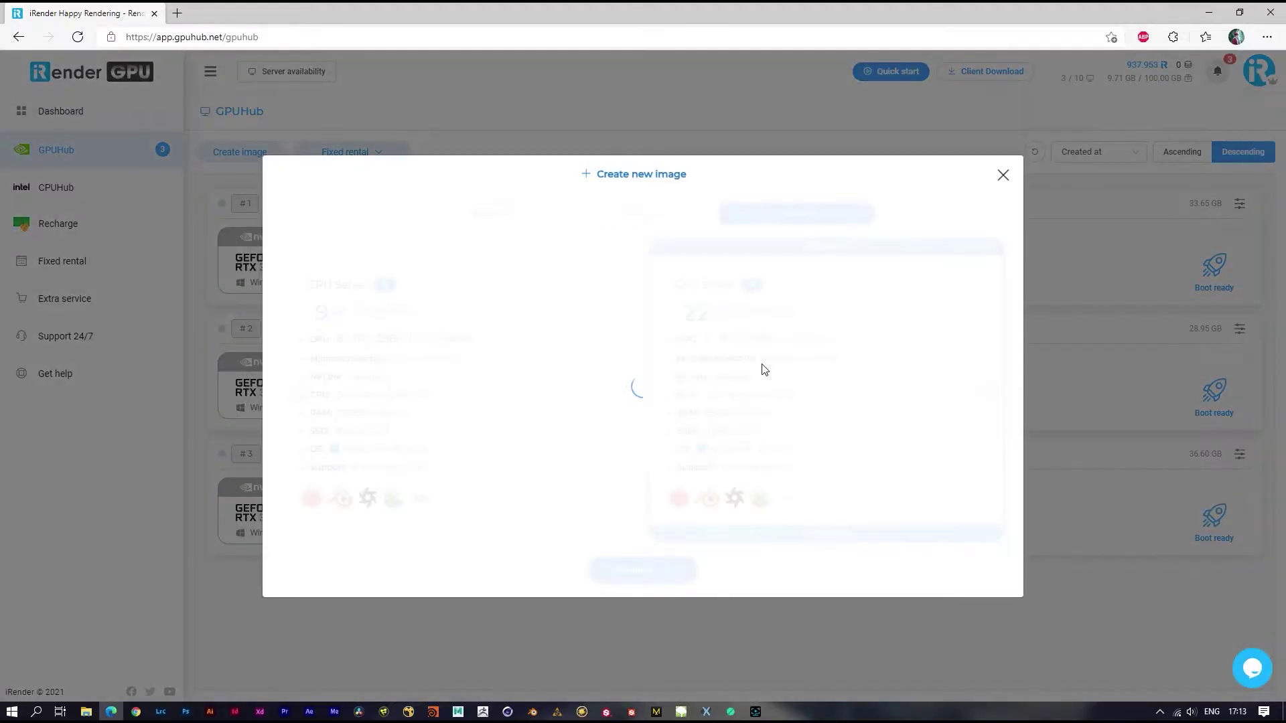
{"action": "left_click", "coordinate": [551, 359]}
{"action": "left_click", "coordinate": [656, 357]}
{"action": "left_click", "coordinate": [643, 213]}
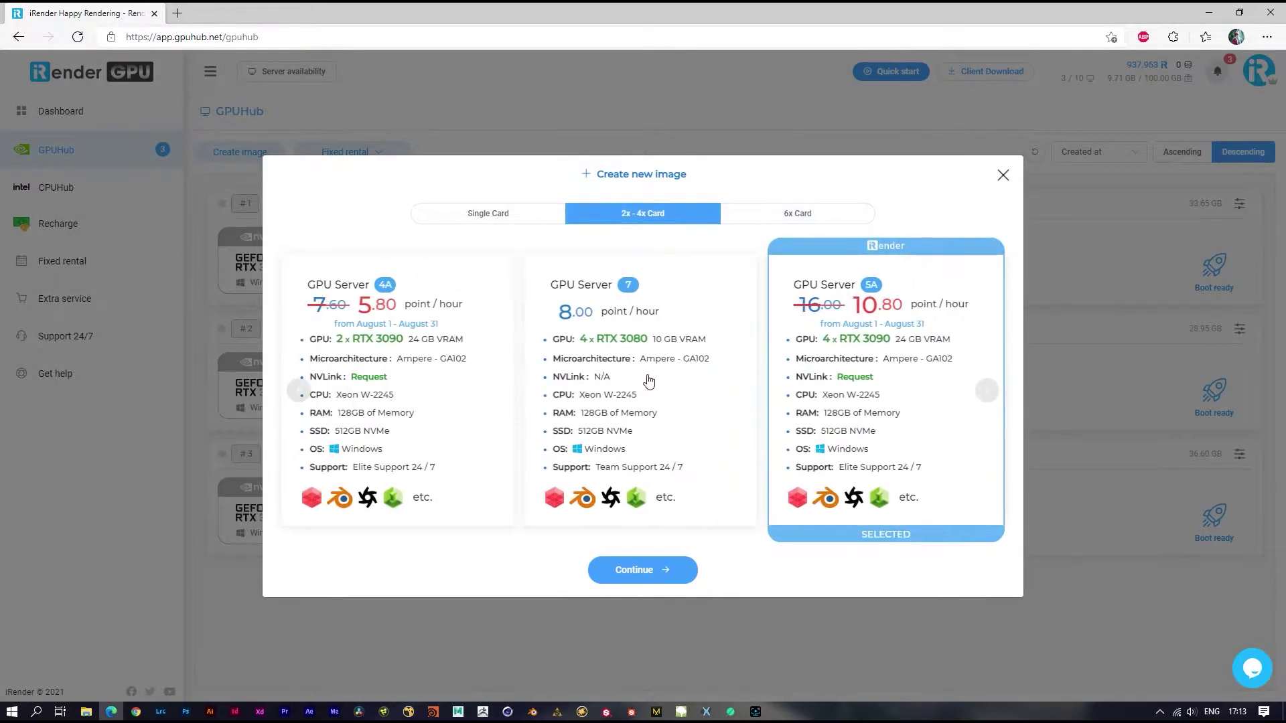
{"action": "left_click", "coordinate": [462, 288]}
{"action": "left_click", "coordinate": [488, 213]}
{"action": "left_click", "coordinate": [1002, 176]}
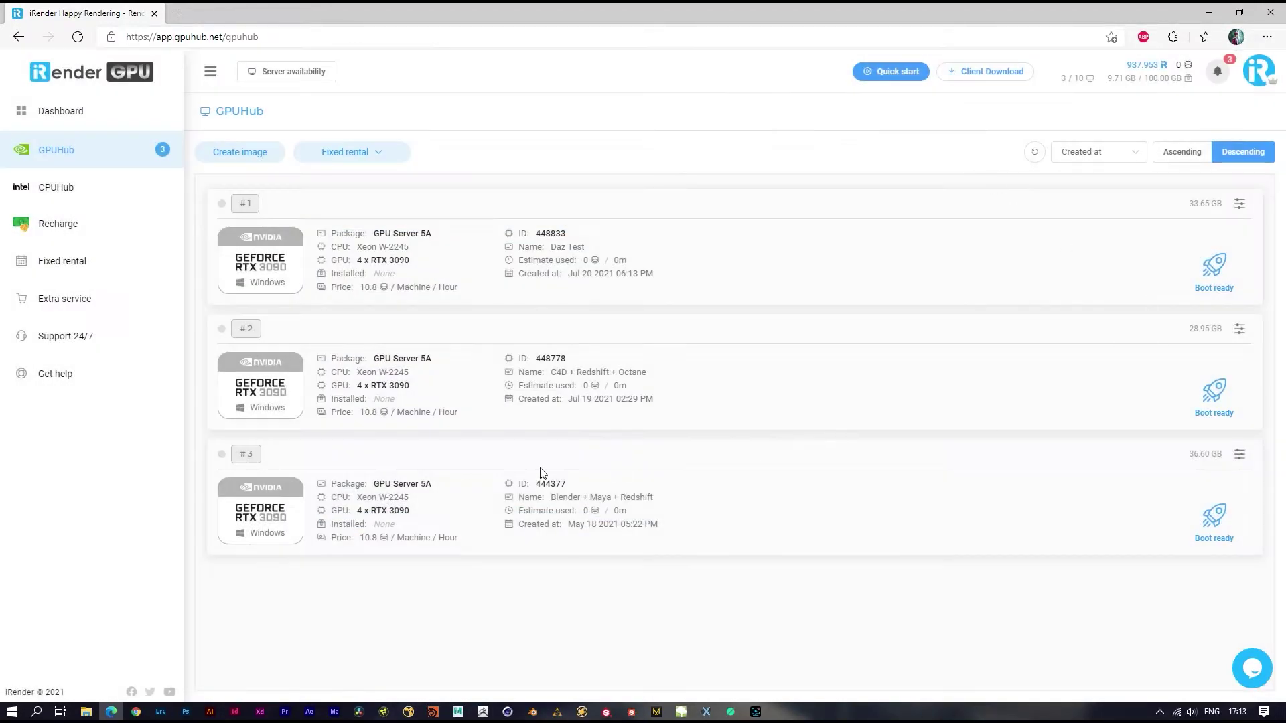
Return to the local Maya Redshift Test folder and select the One Angery Dragon Boi folder
{"action": "left_click", "coordinate": [87, 711]}
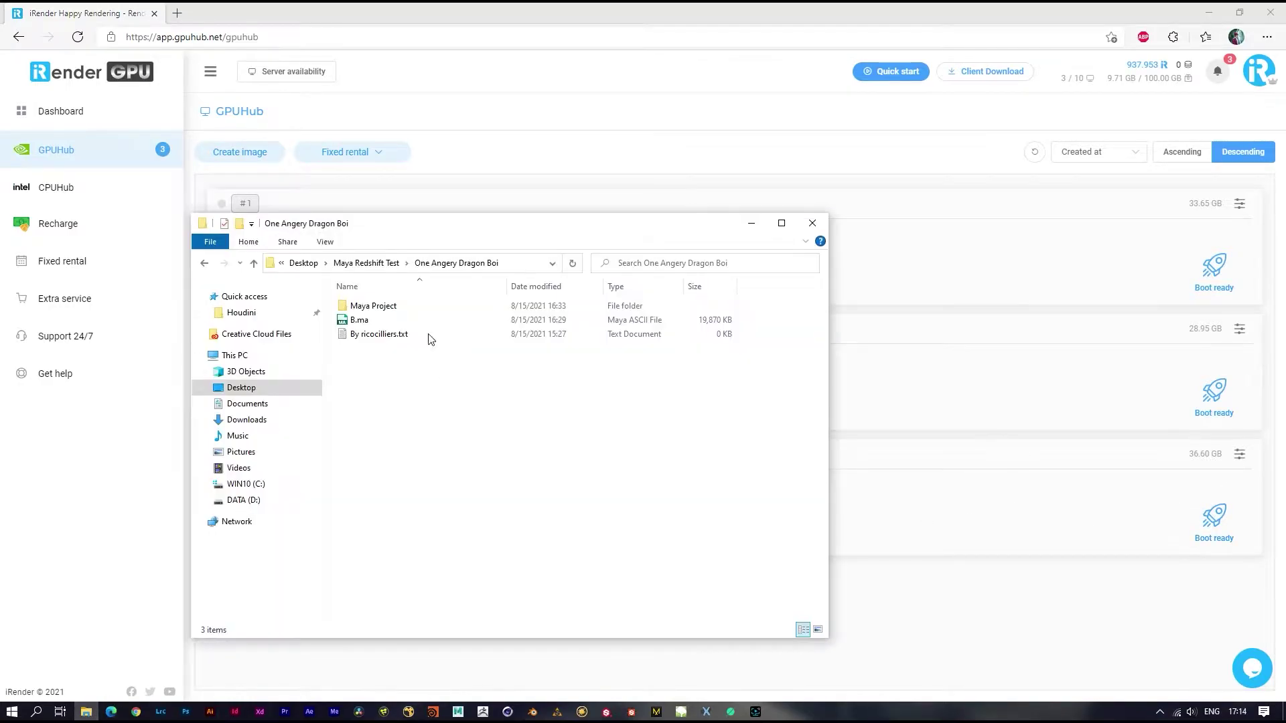
{"action": "left_click", "coordinate": [372, 263]}
{"action": "right_click", "coordinate": [435, 412]}
{"action": "left_click", "coordinate": [375, 465]}
{"action": "left_click", "coordinate": [425, 308]}
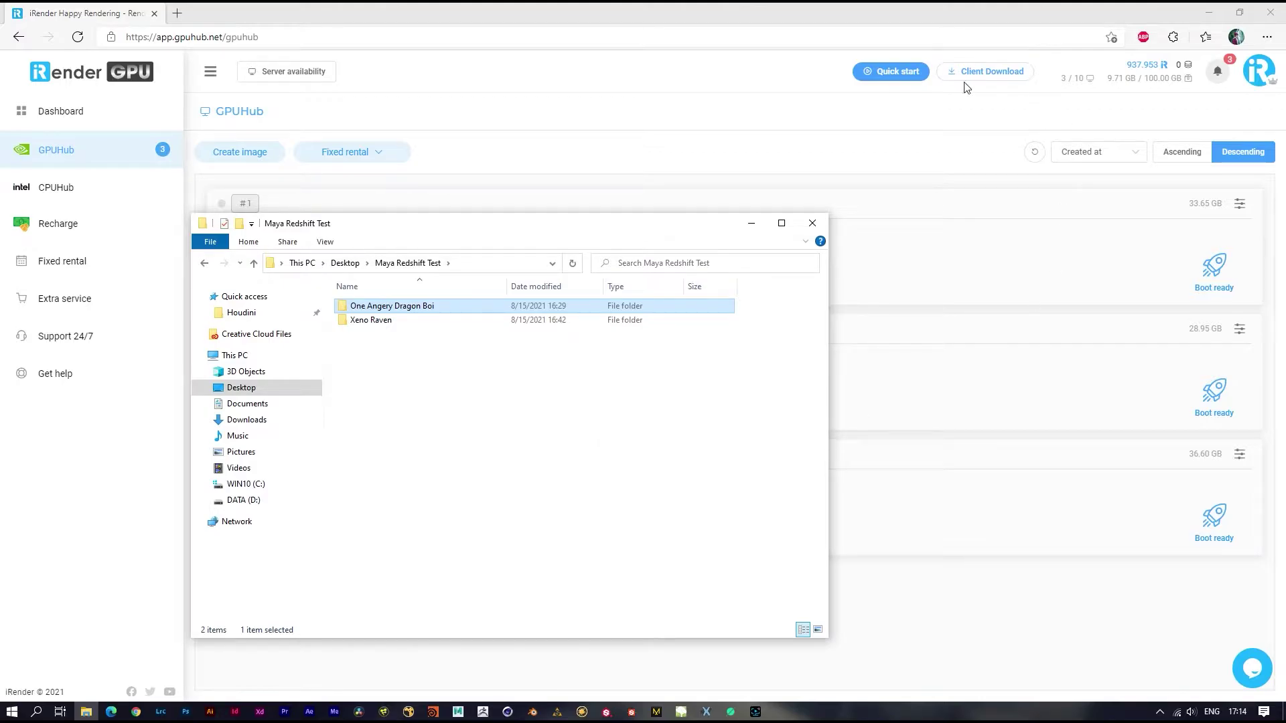
View the client download page, return to GPUHub, and open the Your Storage (Z:) drive in the GpuHub Sync app
{"action": "left_click", "coordinate": [989, 72]}
{"action": "left_click", "coordinate": [94, 158]}
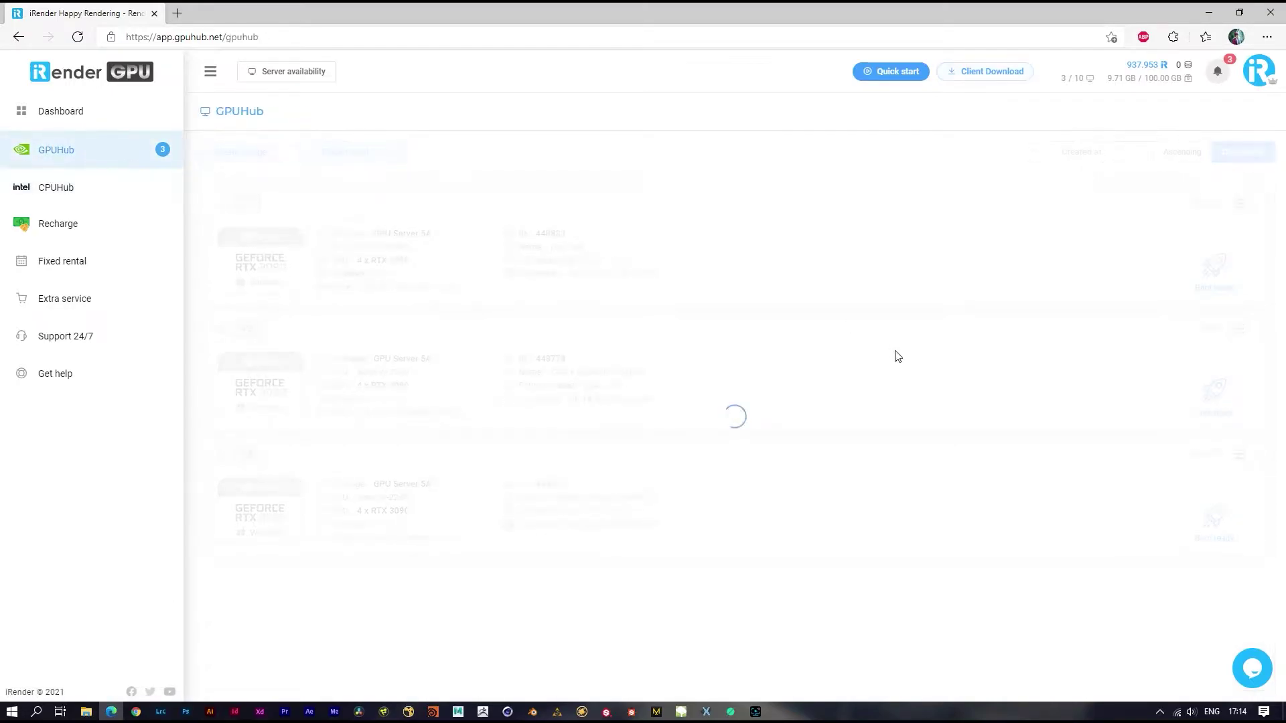
{"action": "left_click", "coordinate": [1159, 711]}
{"action": "left_click", "coordinate": [1159, 689]}
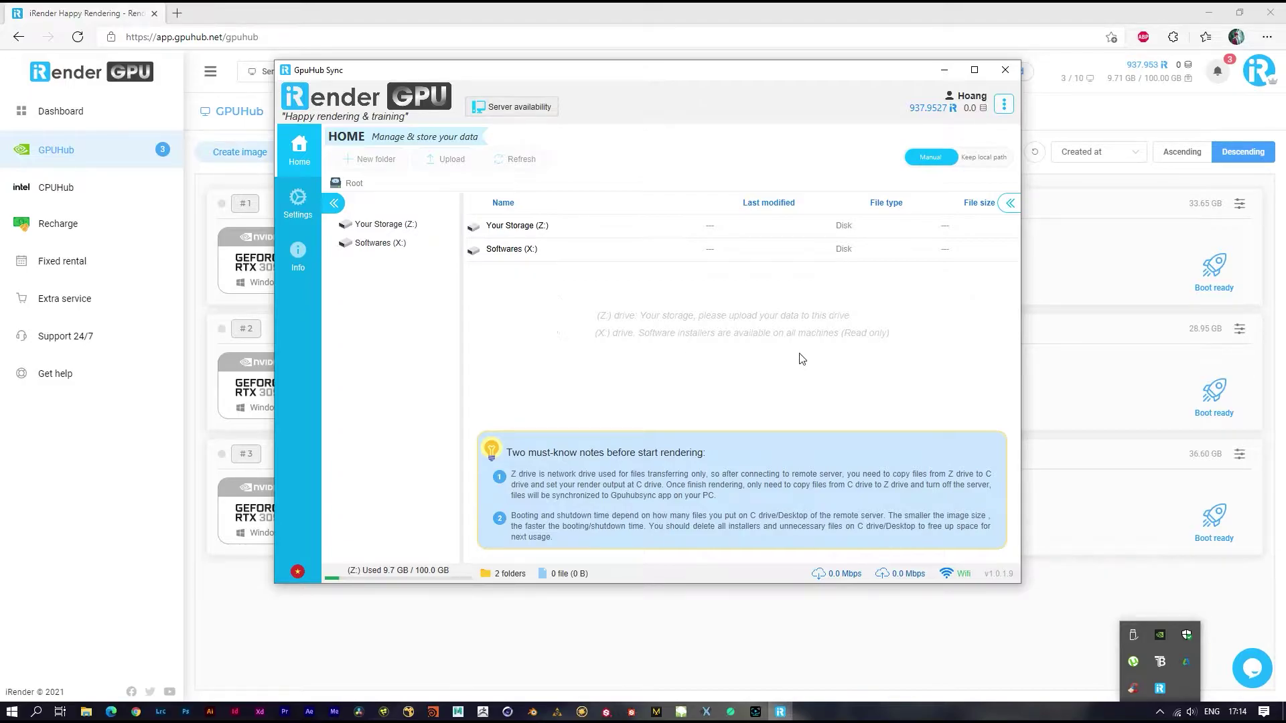
{"action": "double_click", "coordinate": [537, 227]}
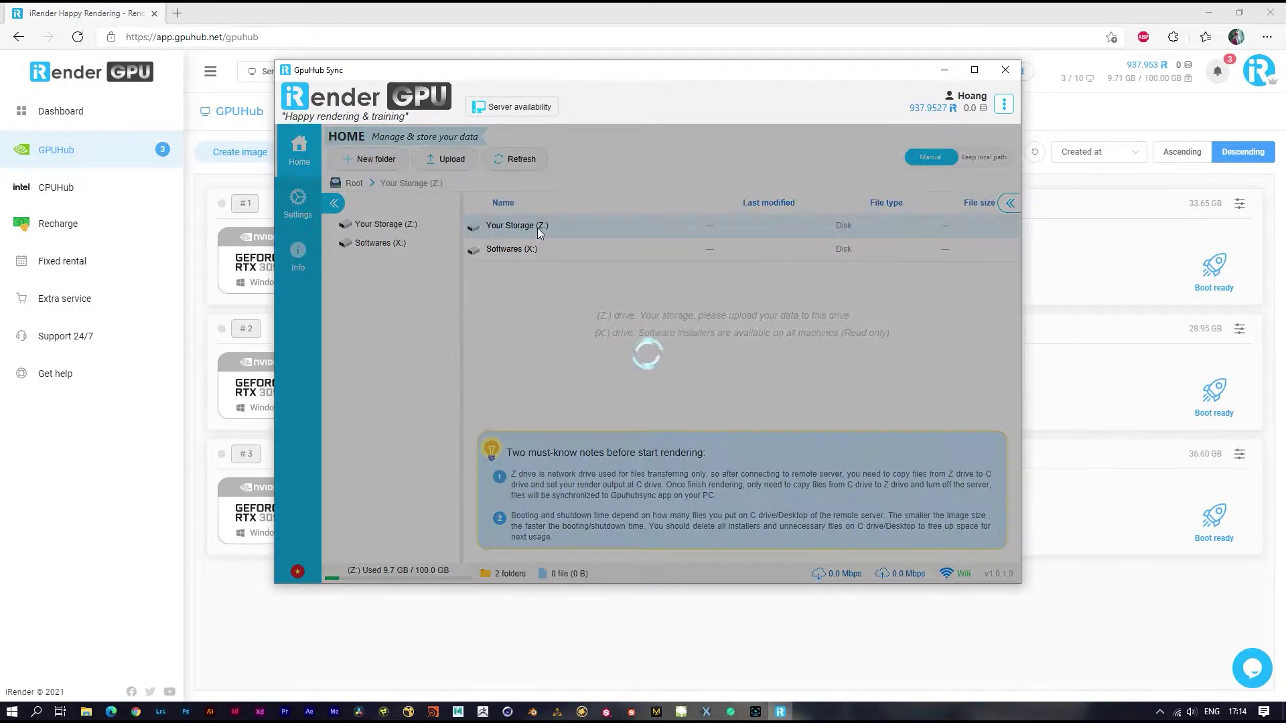
Upload the One Angery Dragon Boi folder to Your Storage (Z:) and minimize the GpuHub Sync and File Explorer windows
{"action": "left_click", "coordinate": [86, 711]}
{"action": "left_click_drag", "start_coordinate": [407, 307], "coordinate": [876, 384]}
{"action": "left_click_drag", "start_coordinate": [659, 227], "coordinate": [581, 205]}
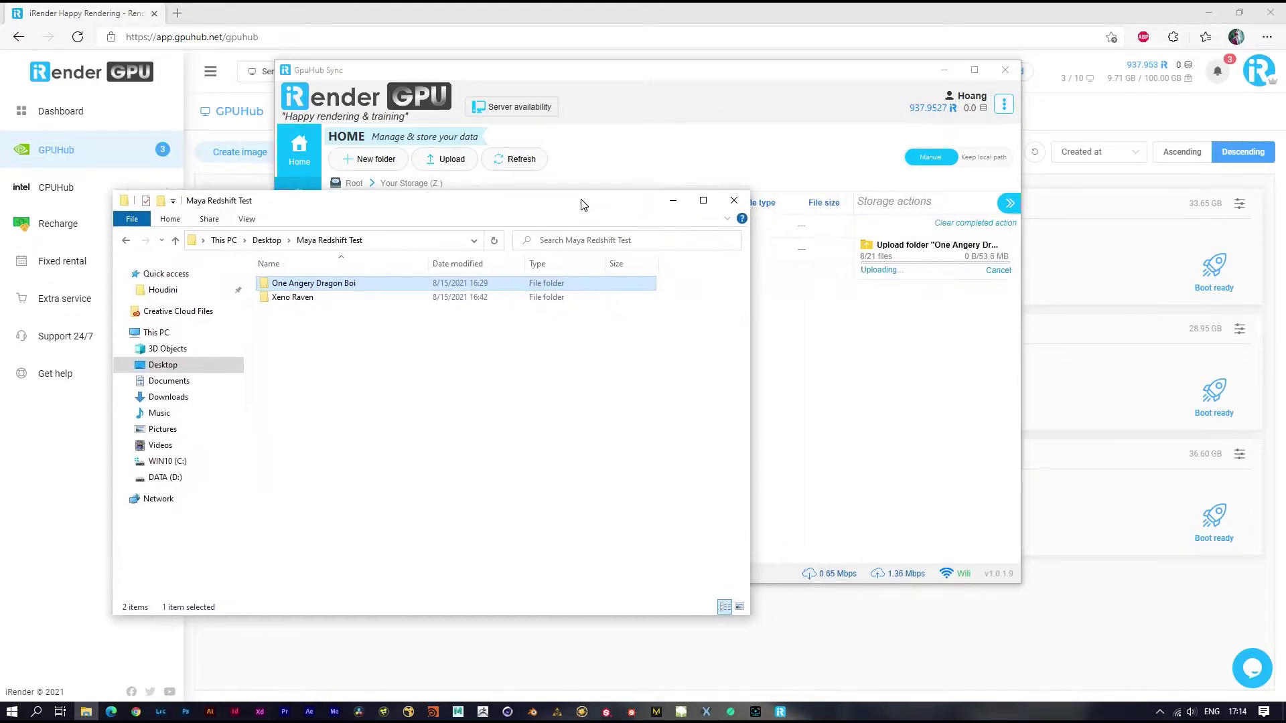
{"action": "left_click", "coordinate": [676, 164]}
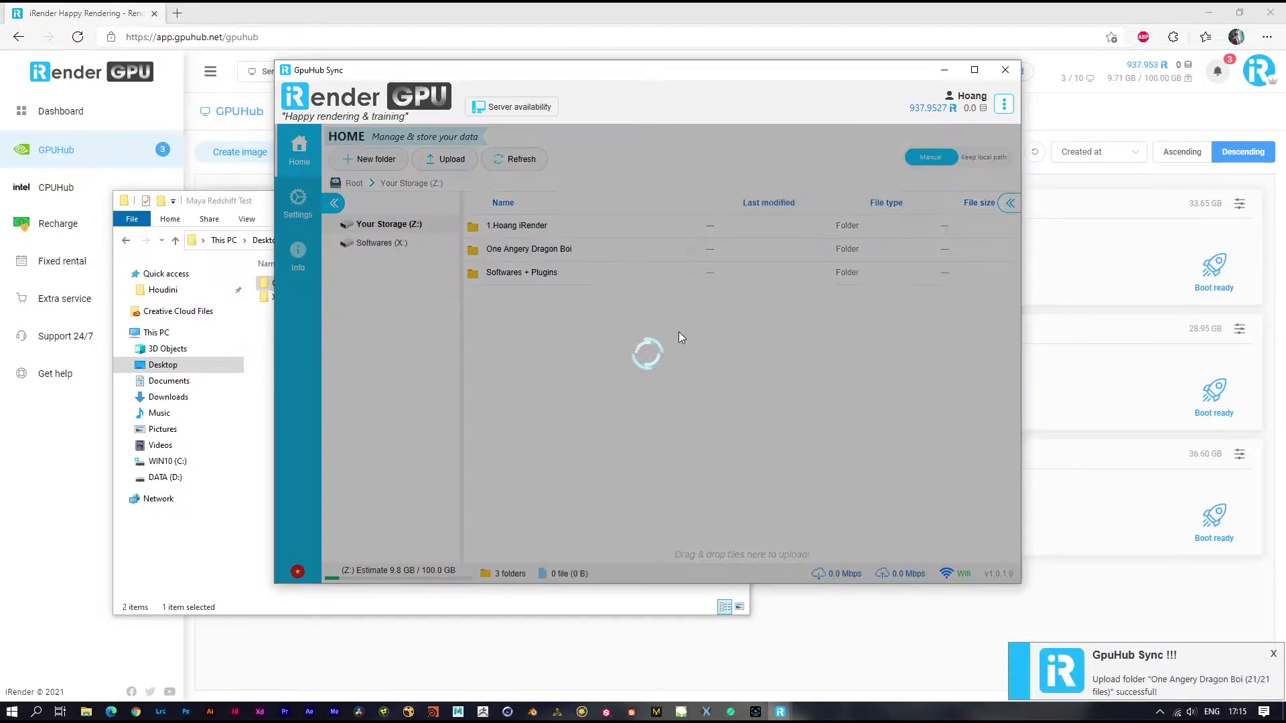
{"action": "left_click", "coordinate": [943, 70]}
{"action": "left_click", "coordinate": [673, 200]}
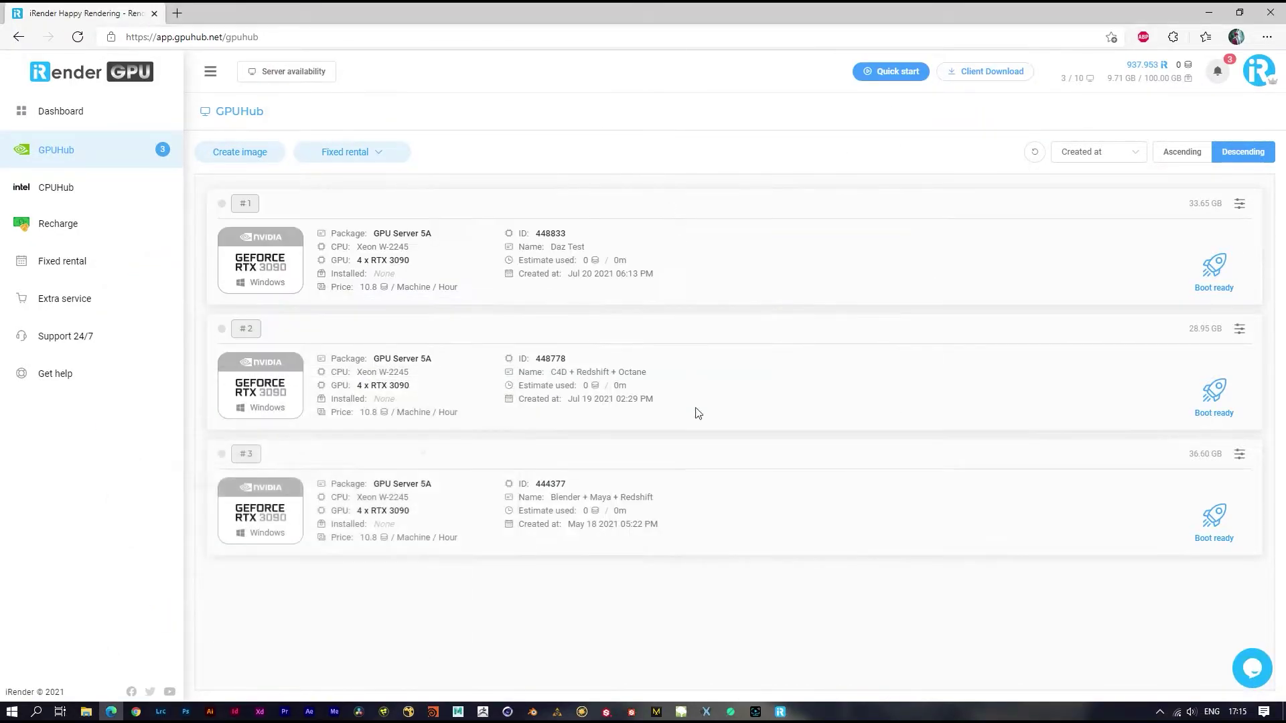
Boot the Blender + Maya + Redshift image and open its downloaded remote desktop connection file
{"action": "left_click", "coordinate": [1220, 510]}
{"action": "left_click", "coordinate": [725, 536]}
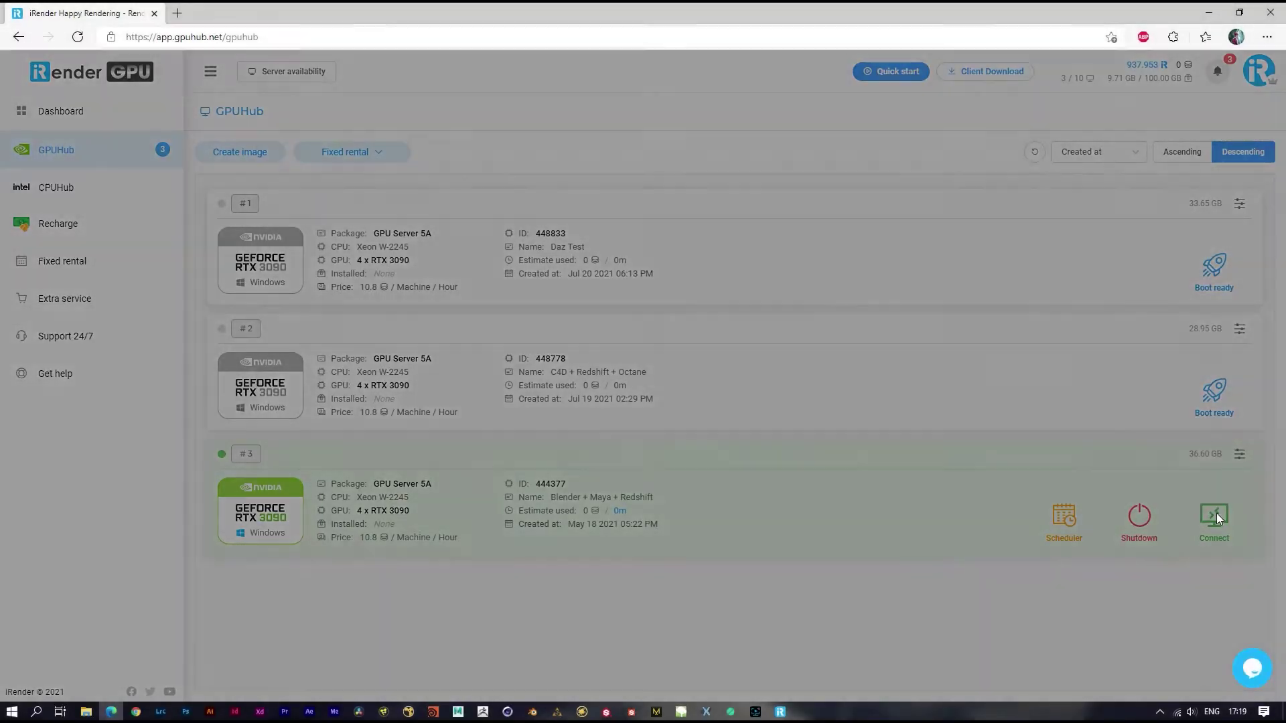
{"action": "left_click", "coordinate": [1216, 513]}
{"action": "left_click", "coordinate": [1018, 97]}
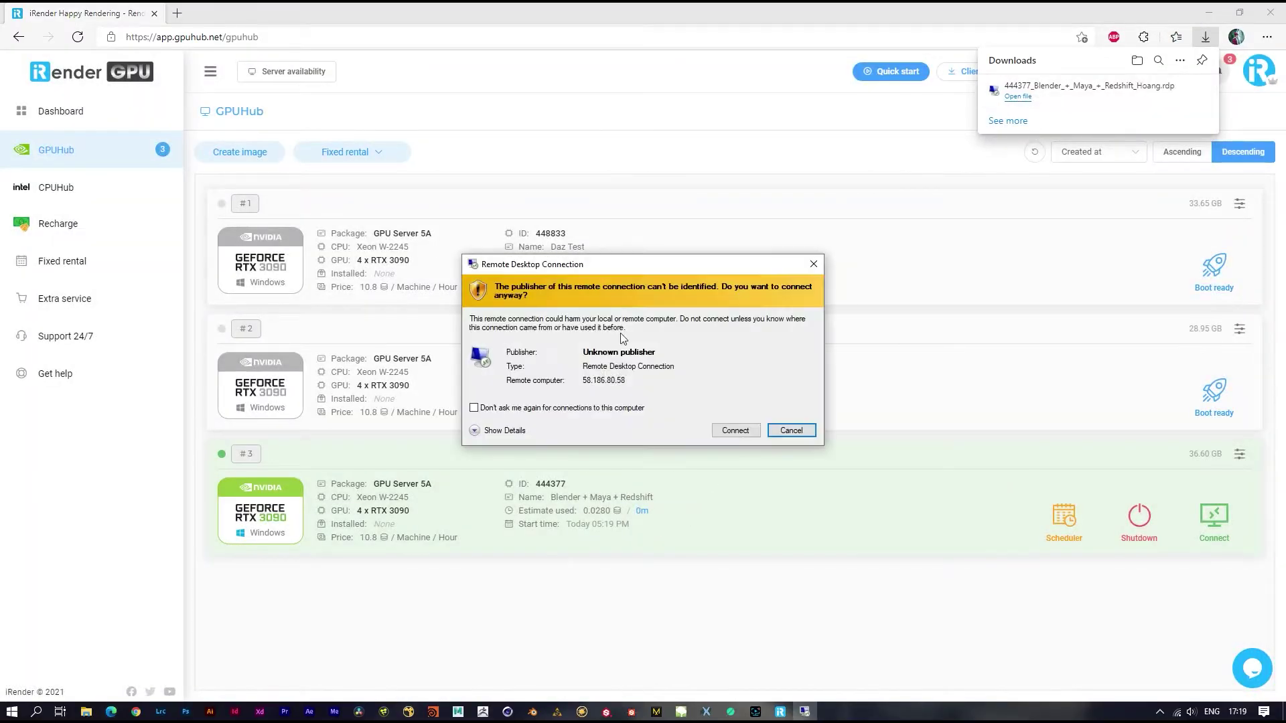
Connect to the remote server with the account password and maximize the Remote Desktop window
{"action": "left_click", "coordinate": [717, 435]}
{"action": "type", "text": "*********"}
{"action": "left_click", "coordinate": [612, 445]}
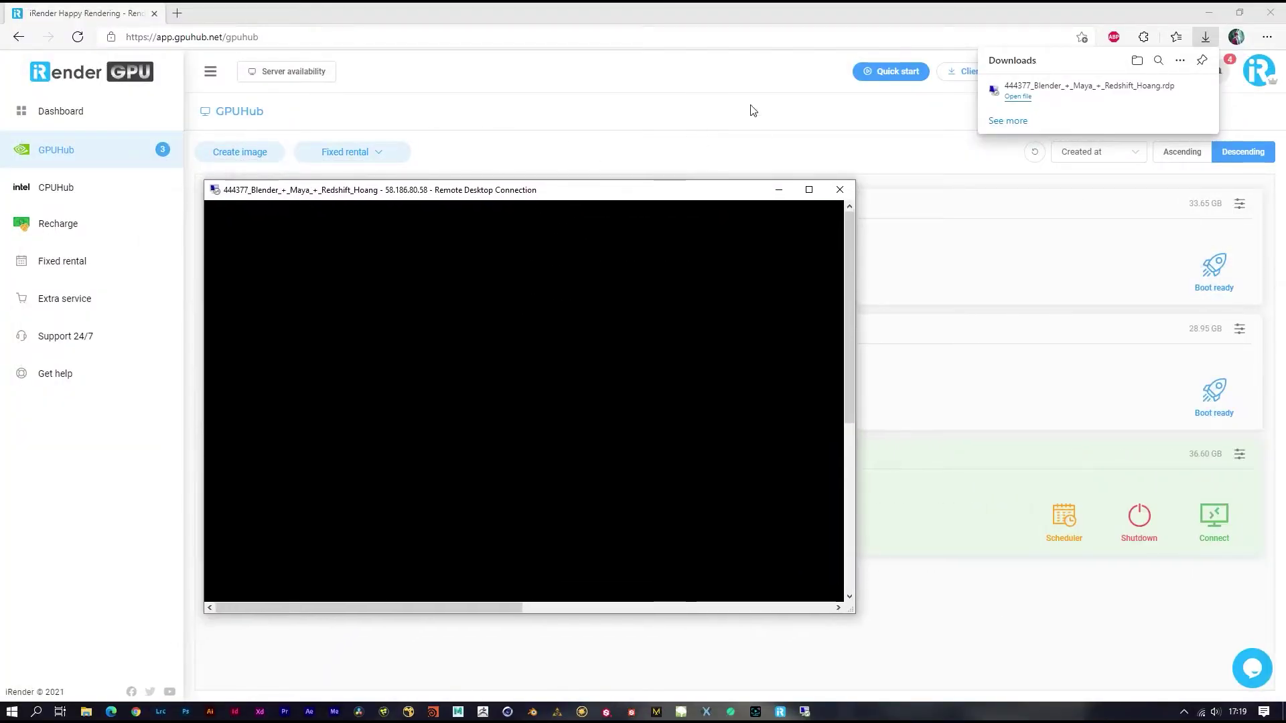
{"action": "left_click", "coordinate": [753, 111]}
{"action": "left_click", "coordinate": [805, 712]}
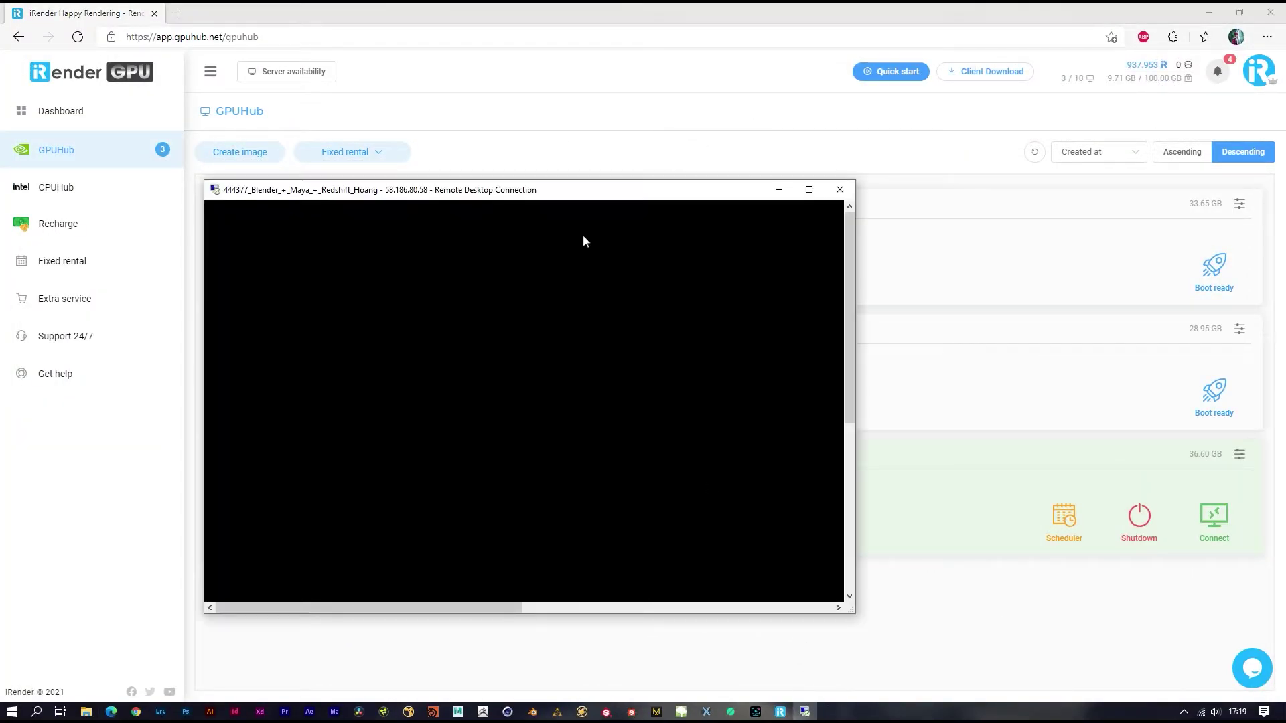
{"action": "left_click_drag", "start_coordinate": [519, 201], "coordinate": [519, 201]}
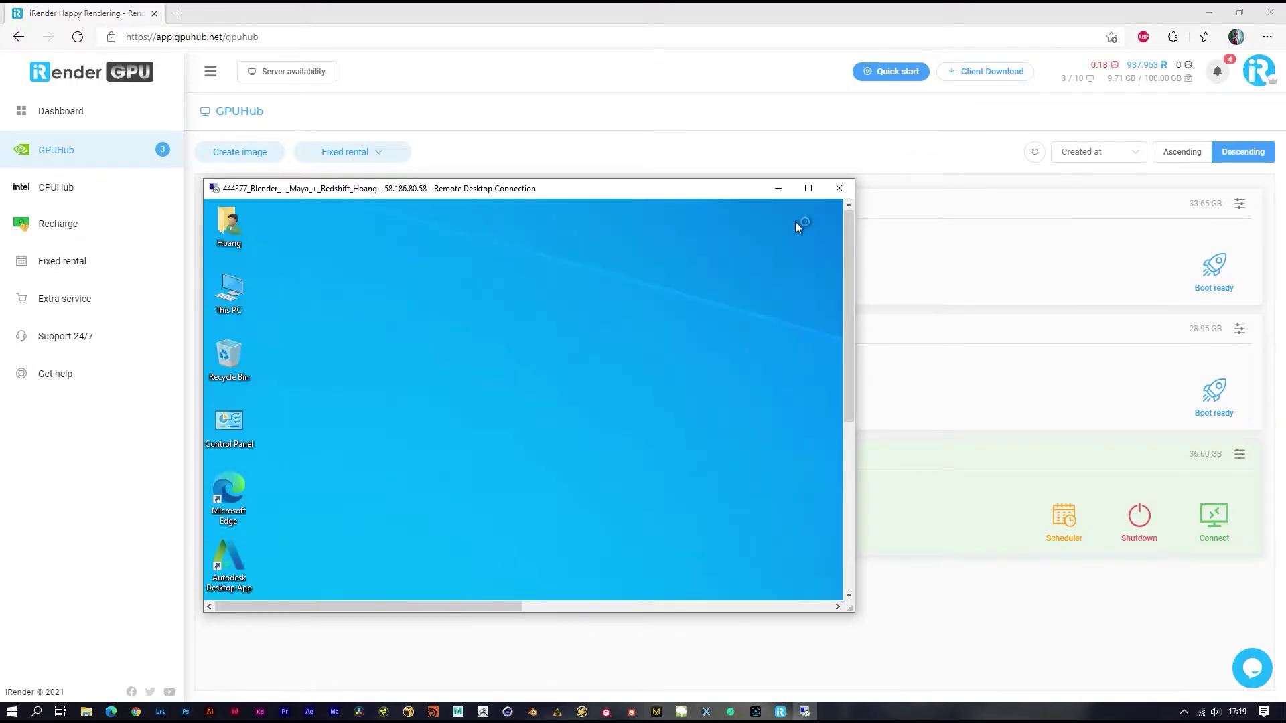
{"action": "left_click", "coordinate": [809, 189]}
Examine the remote server's GPUs in Task Manager's performance view and minimize it
{"action": "right_click", "coordinate": [720, 201]}
{"action": "left_click", "coordinate": [748, 242]}
{"action": "right_click", "coordinate": [779, 706]}
{"action": "left_click", "coordinate": [817, 648]}
{"action": "left_click", "coordinate": [831, 180]}
{"action": "left_click", "coordinate": [838, 444]}
{"action": "left_click_drag", "start_coordinate": [915, 390], "coordinate": [916, 442]}
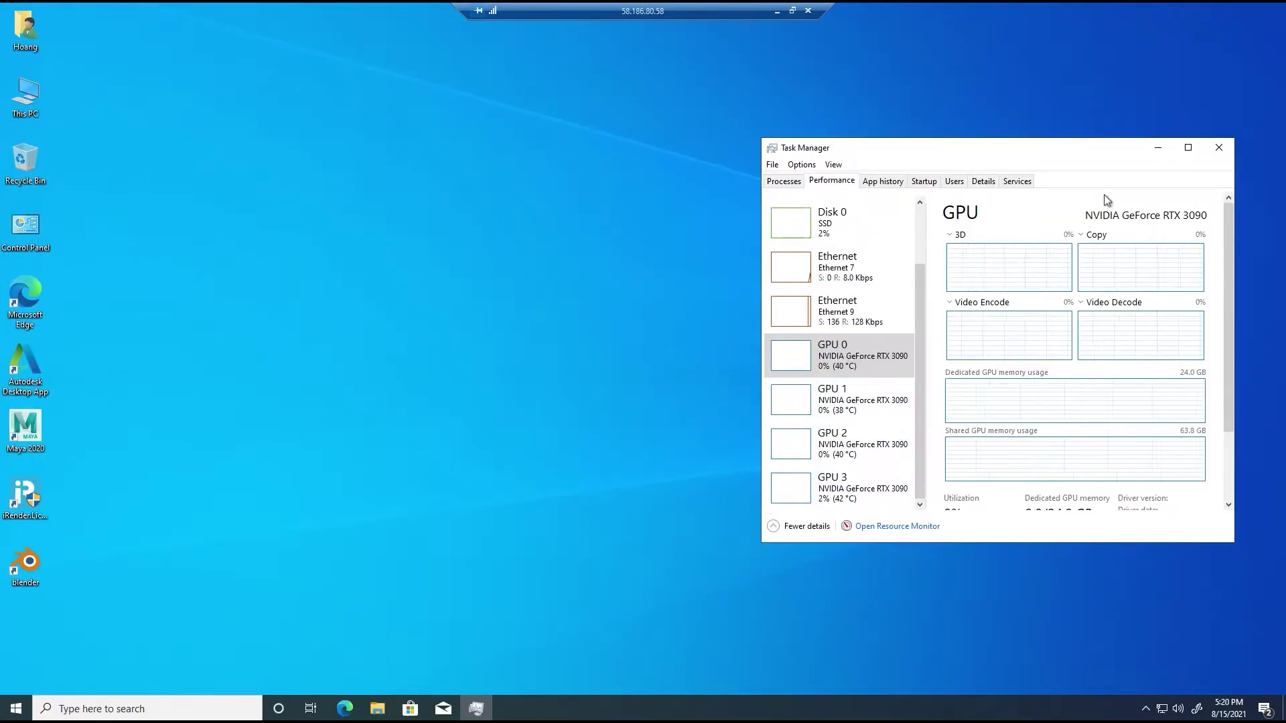
{"action": "left_click", "coordinate": [1158, 148]}
Copy the One Angery Dragon Boi folder from Storage (Z:) onto the remote server's desktop
{"action": "double_click", "coordinate": [26, 93]}
{"action": "left_click_drag", "start_coordinate": [477, 211], "coordinate": [489, 122]}
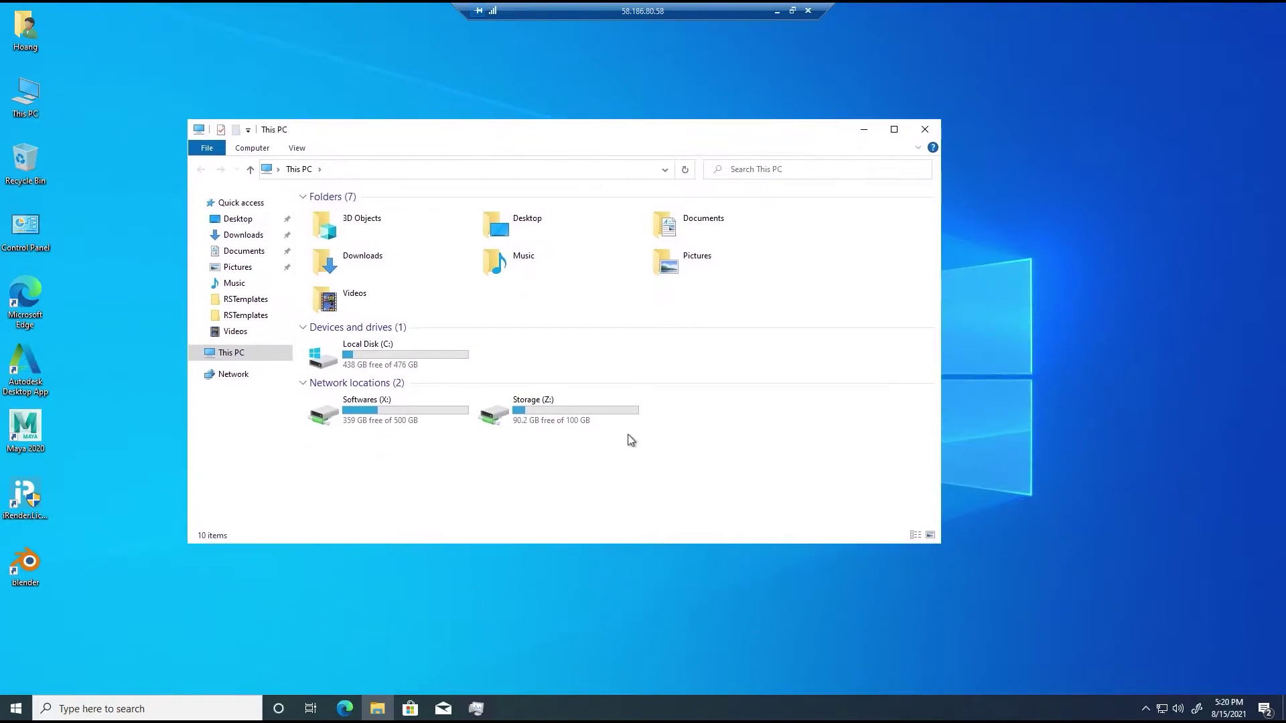
{"action": "double_click", "coordinate": [553, 418]}
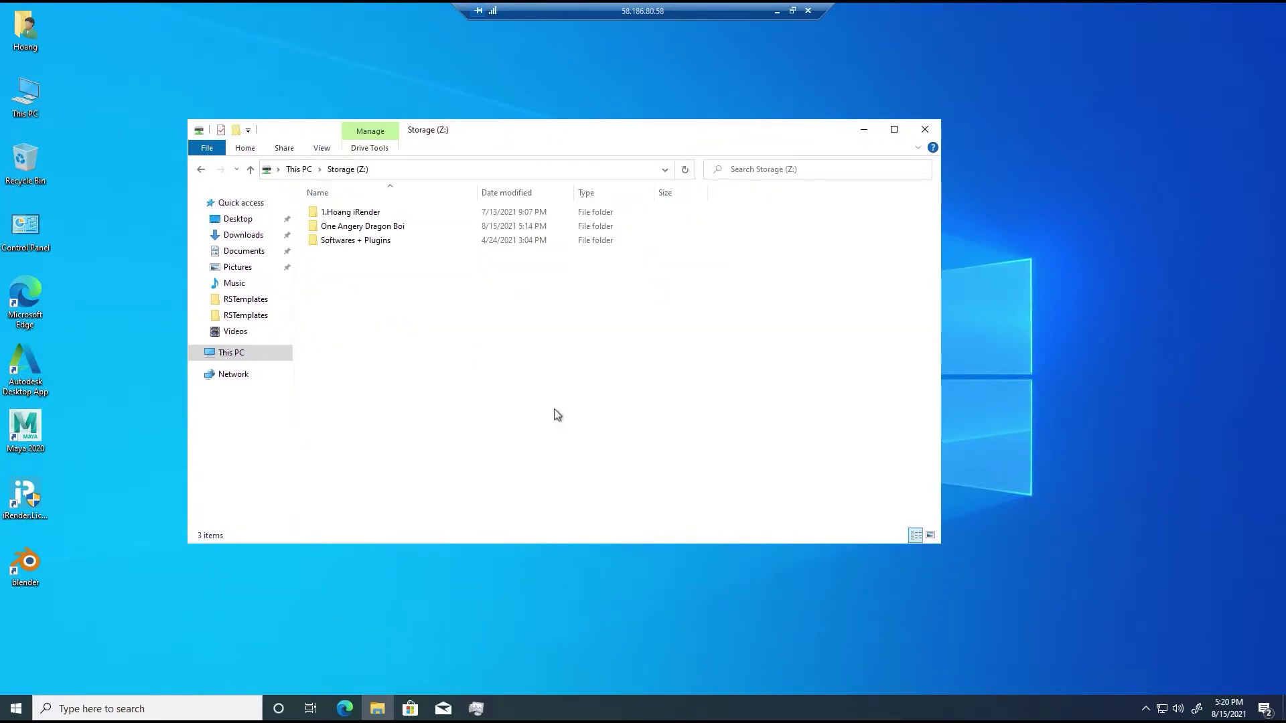
{"action": "right_click", "coordinate": [511, 301]}
{"action": "right_click", "coordinate": [387, 225]}
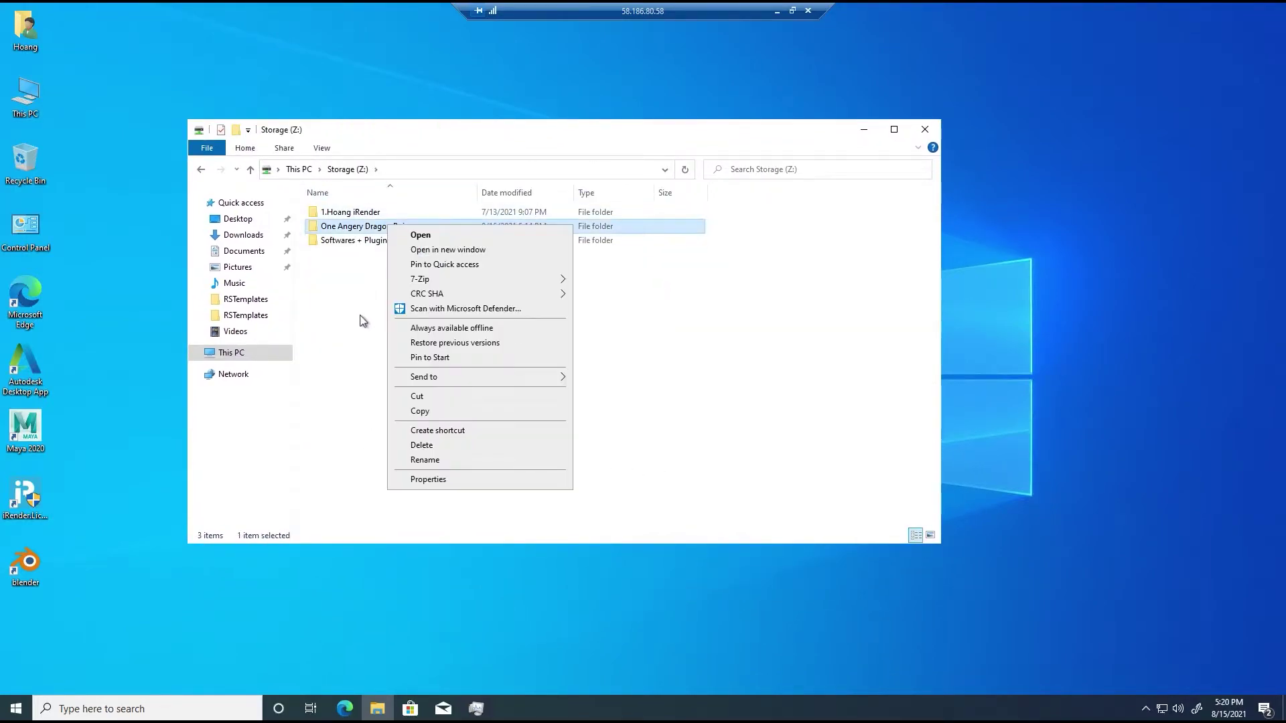
{"action": "left_click", "coordinate": [402, 413]}
{"action": "right_click", "coordinate": [121, 229]}
{"action": "left_click", "coordinate": [134, 288]}
{"action": "left_click_drag", "start_coordinate": [626, 131], "coordinate": [751, 136]}
{"action": "left_click", "coordinate": [989, 136]}
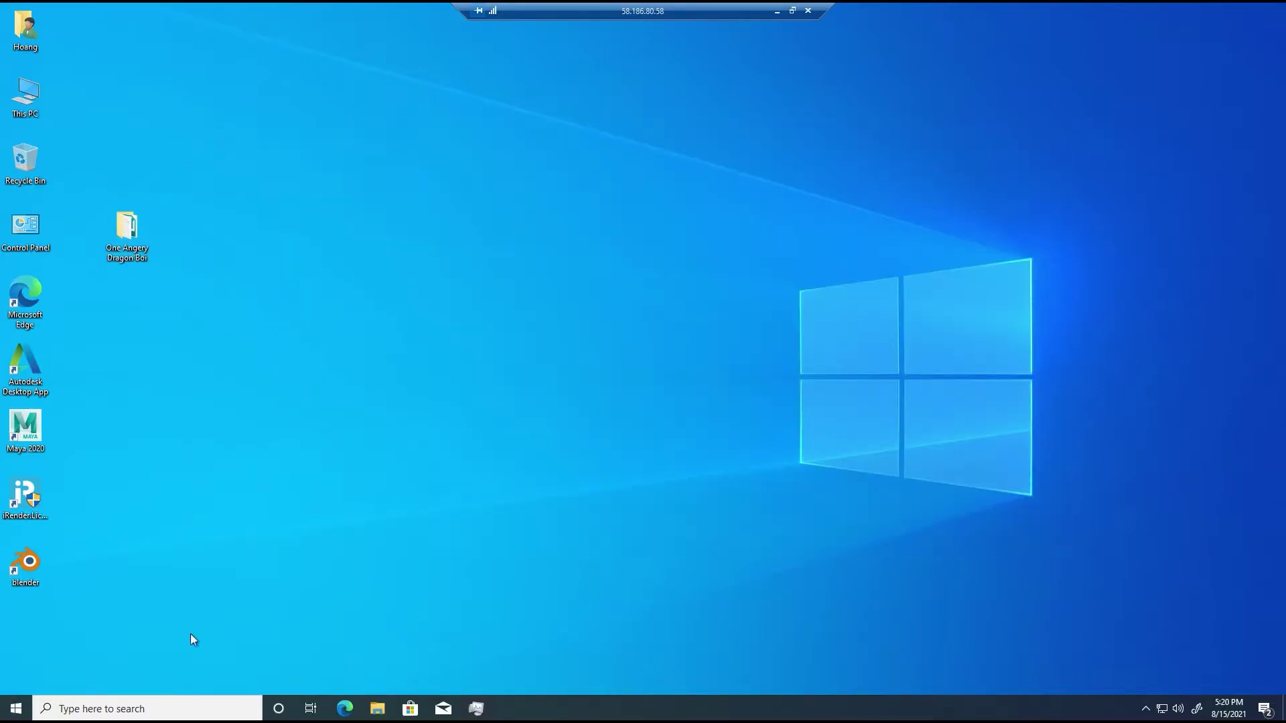
Check the license status in the Redshift Licensing Tool, start iRender License Management, and close the Redshift tool
{"action": "key", "text": "super"}
{"action": "left_click", "coordinate": [118, 332]}
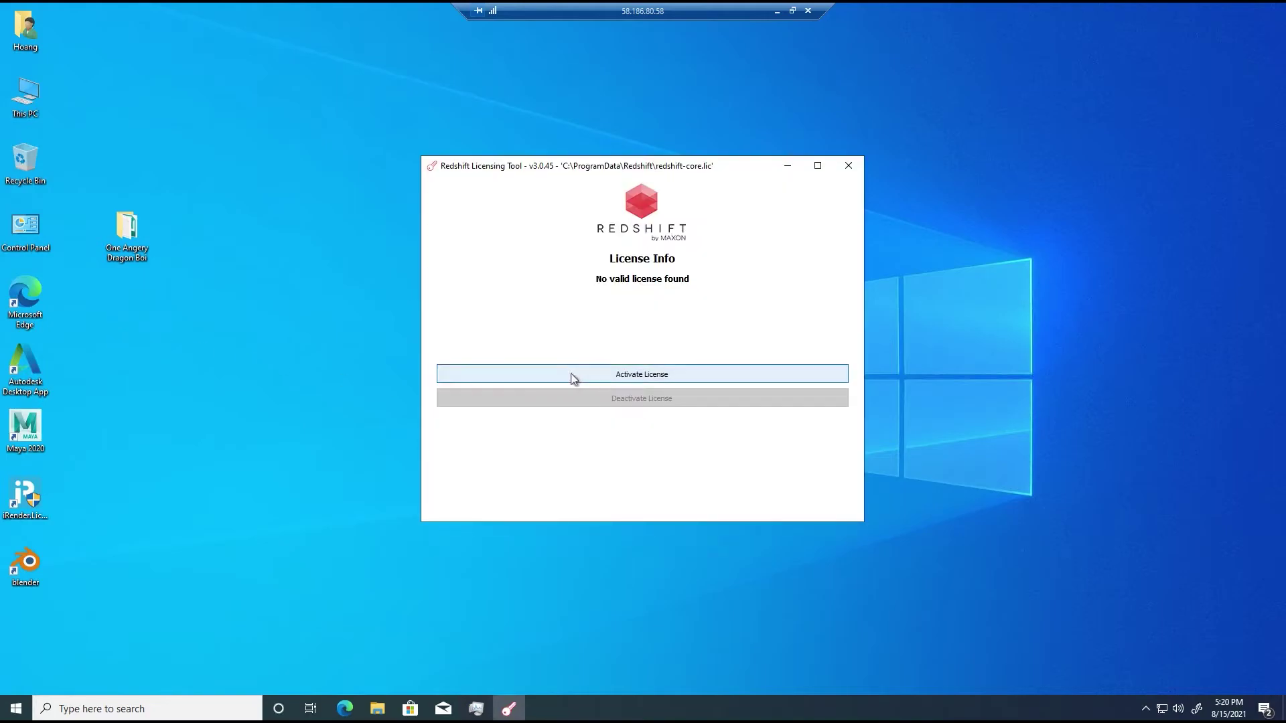
{"action": "double_click", "coordinate": [25, 497]}
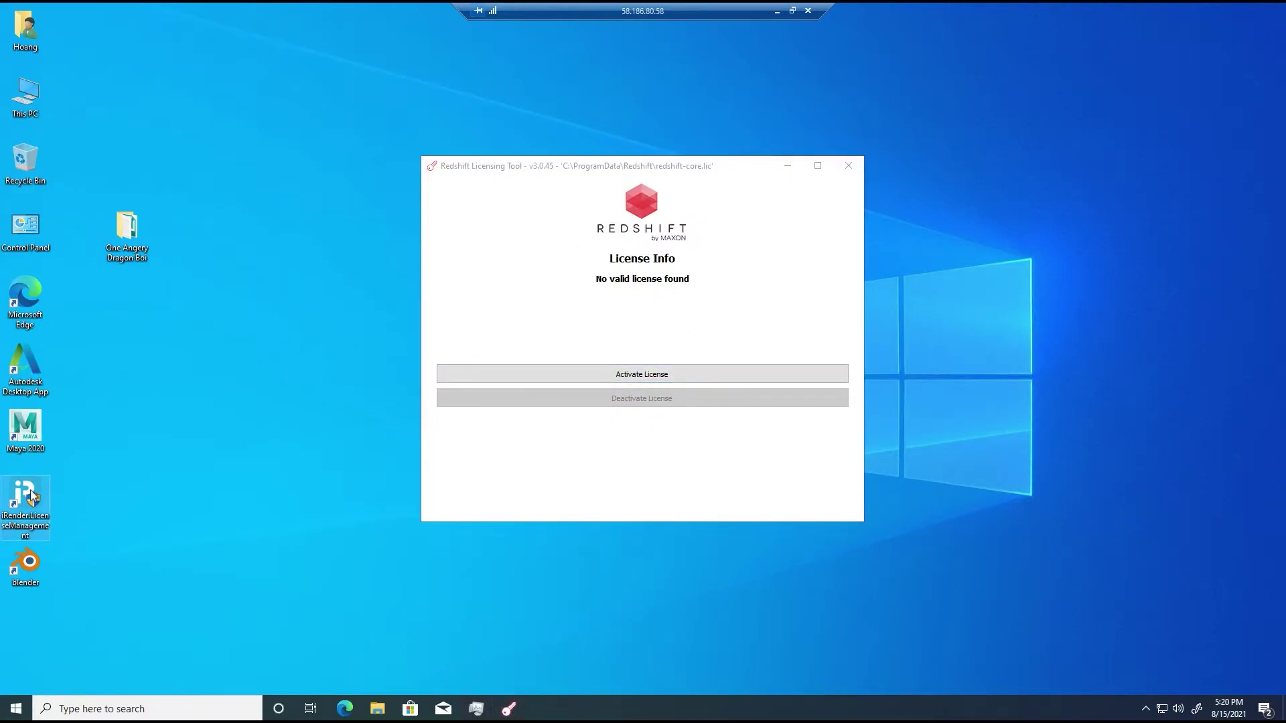
{"action": "left_click", "coordinate": [848, 165]}
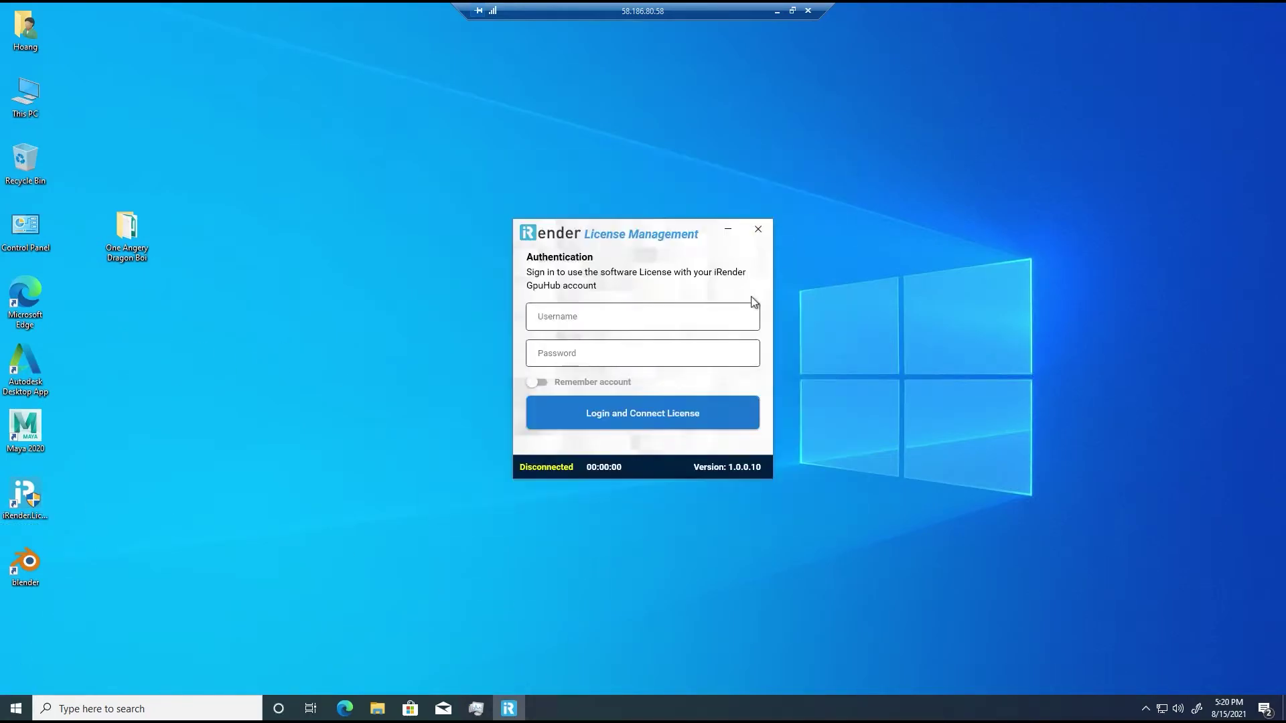
Sign in to iRender License Management with the account username and password to connect the license
{"action": "left_click", "coordinate": [743, 315]}
{"action": "type", "text": "hoang"}
{"action": "key", "text": "Tab"}
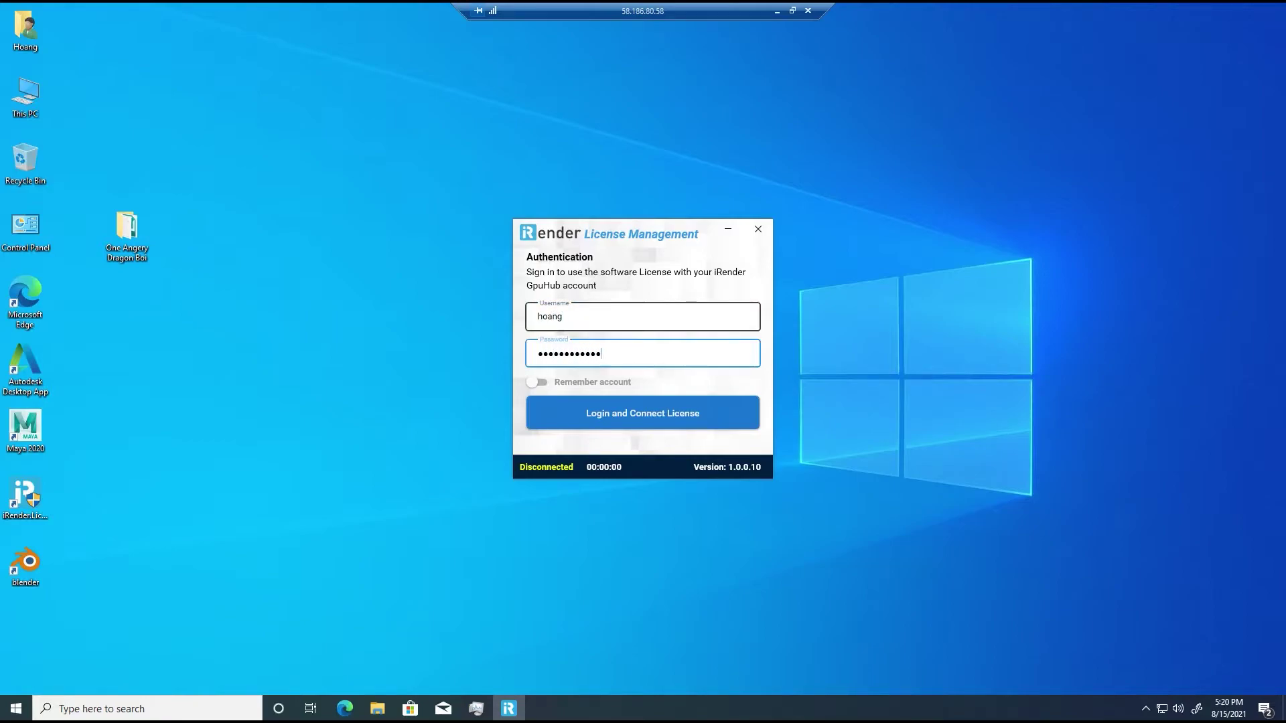
{"action": "left_click", "coordinate": [665, 419]}
Recheck the Redshift license in the Redshift Licensing Tool and close the tool
{"action": "left_click", "coordinate": [17, 708]}
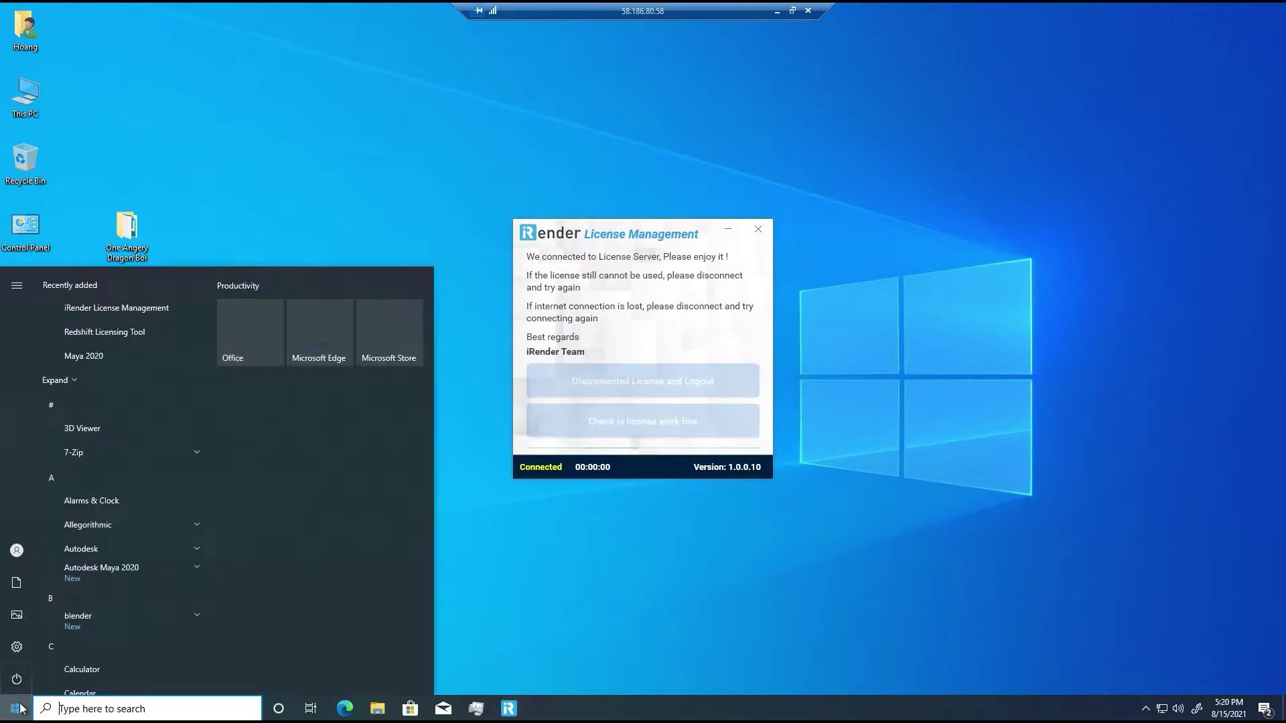
{"action": "left_click", "coordinate": [131, 333]}
{"action": "left_click", "coordinate": [861, 167]}
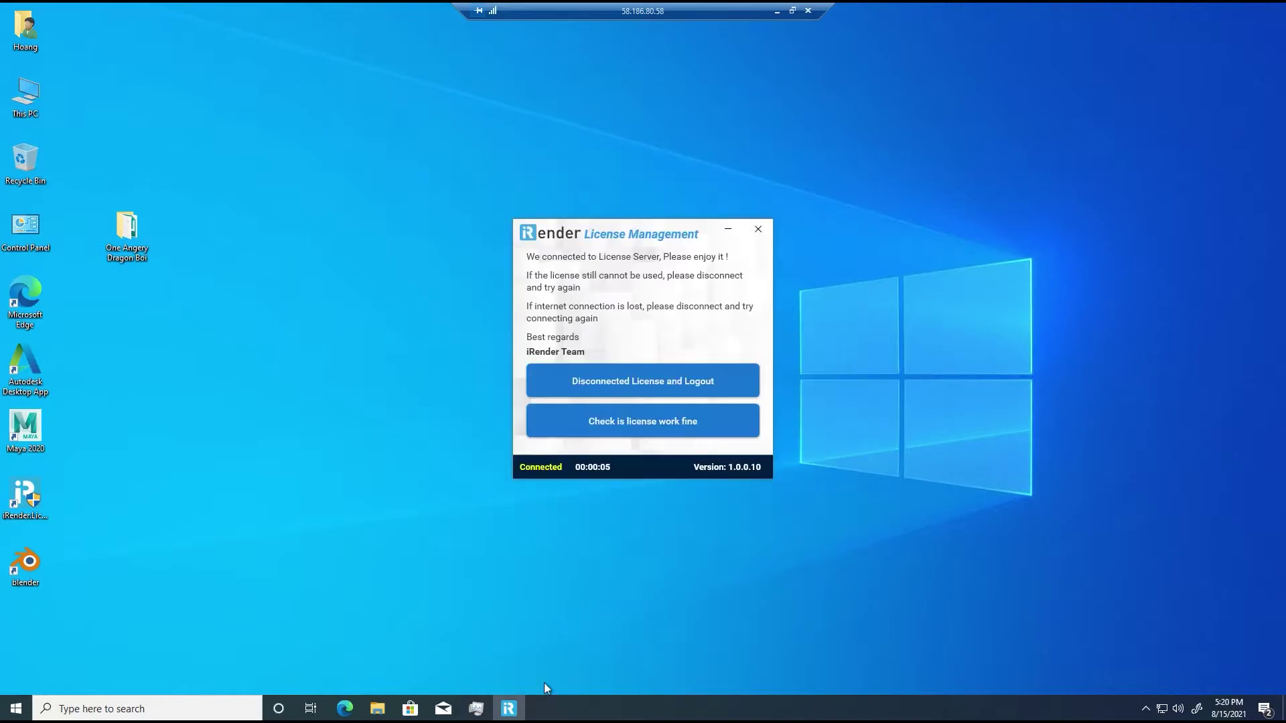
Open the B.ma scene in Maya from the One Angery Dragon Boi folder on the remote desktop
{"action": "left_click", "coordinate": [377, 707]}
{"action": "left_click", "coordinate": [1048, 136]}
{"action": "double_click", "coordinate": [133, 234]}
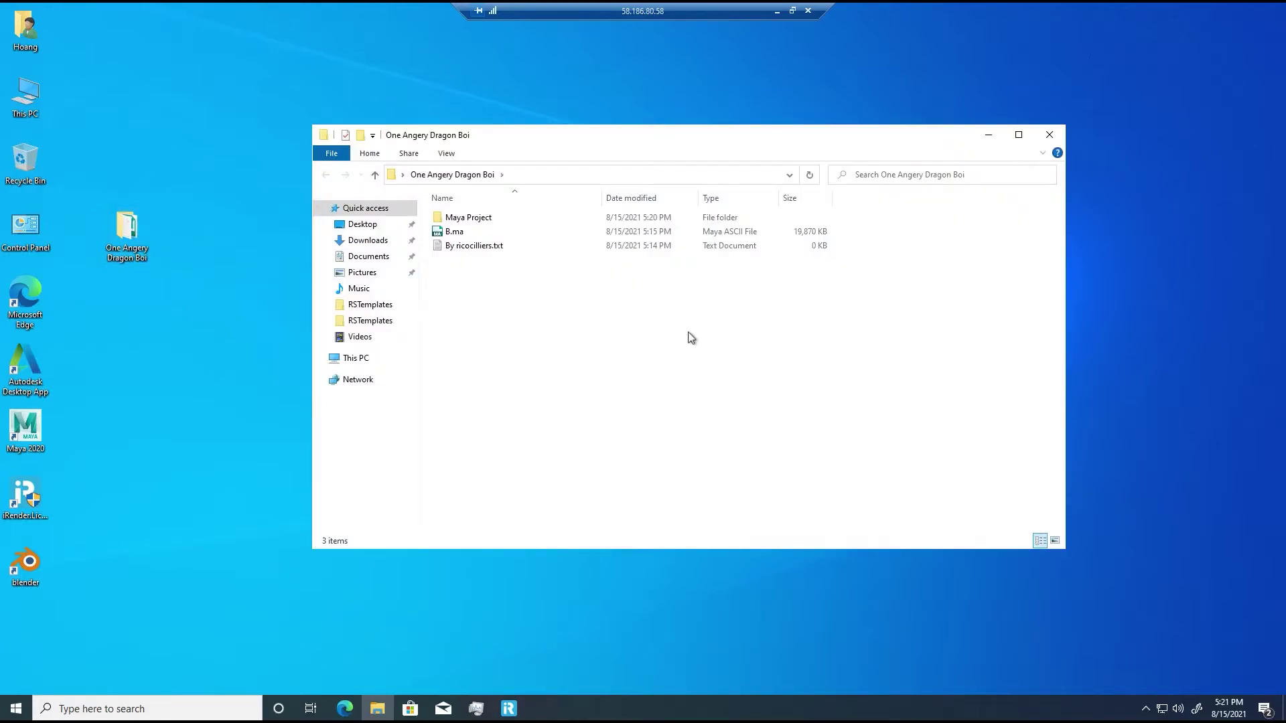
{"action": "left_click", "coordinate": [493, 234]}
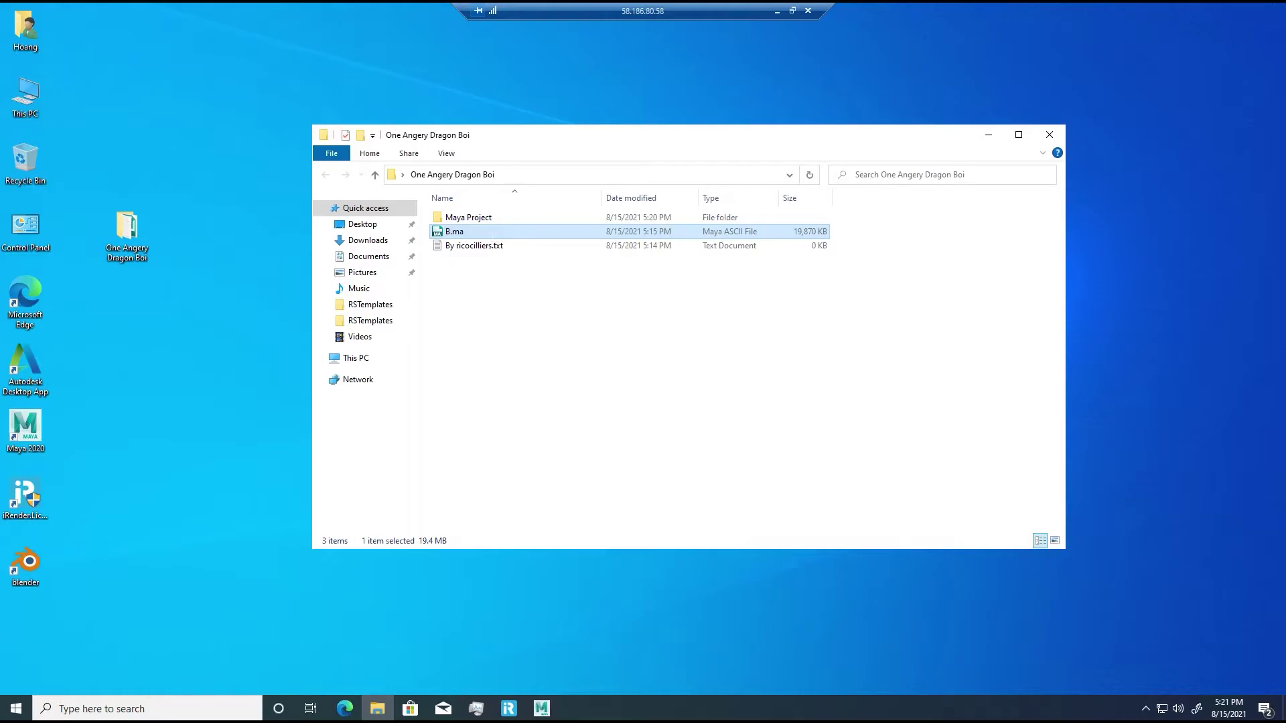
Minimize the project folder window, dismiss the What's New highlight dialog, and briefly bring up the render settings
{"action": "left_click", "coordinate": [989, 135]}
{"action": "right_click", "coordinate": [1019, 477]}
{"action": "left_click", "coordinate": [464, 522]}
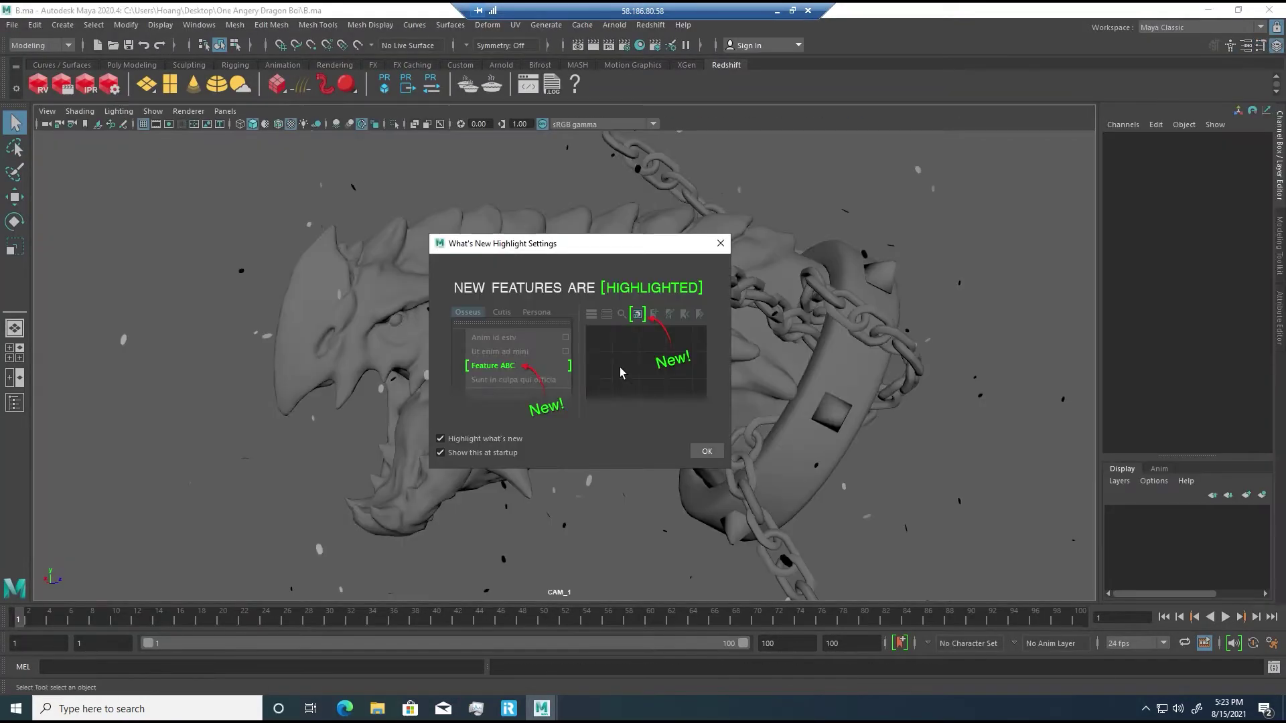
{"action": "left_click", "coordinate": [705, 451]}
{"action": "left_click", "coordinate": [625, 45]}
{"action": "left_click", "coordinate": [726, 122]}
Set the Maya project to the ZZ folder and reopen B.ma from the recent files
{"action": "left_click", "coordinate": [12, 25]}
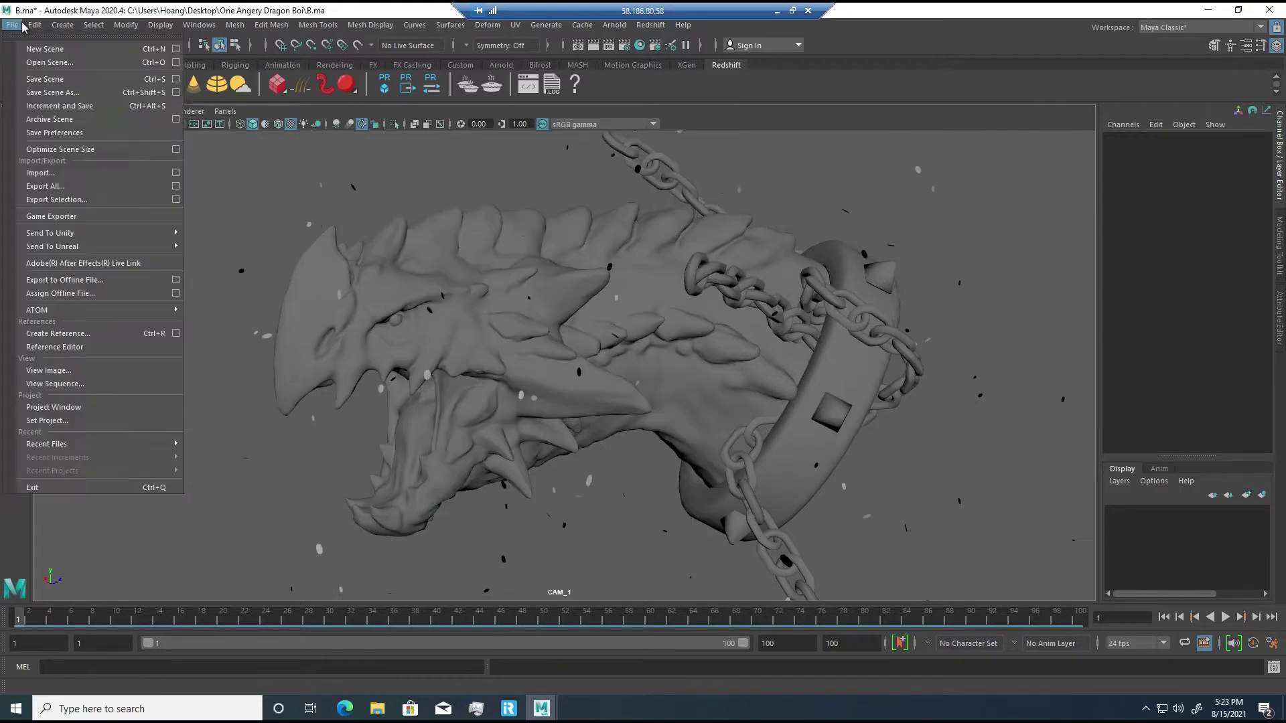
{"action": "left_click", "coordinate": [47, 421]}
{"action": "double_click", "coordinate": [286, 209]}
{"action": "left_click", "coordinate": [772, 509]}
{"action": "left_click", "coordinate": [12, 25]}
{"action": "mouse_move", "coordinate": [101, 444]}
{"action": "left_click", "coordinate": [229, 444]}
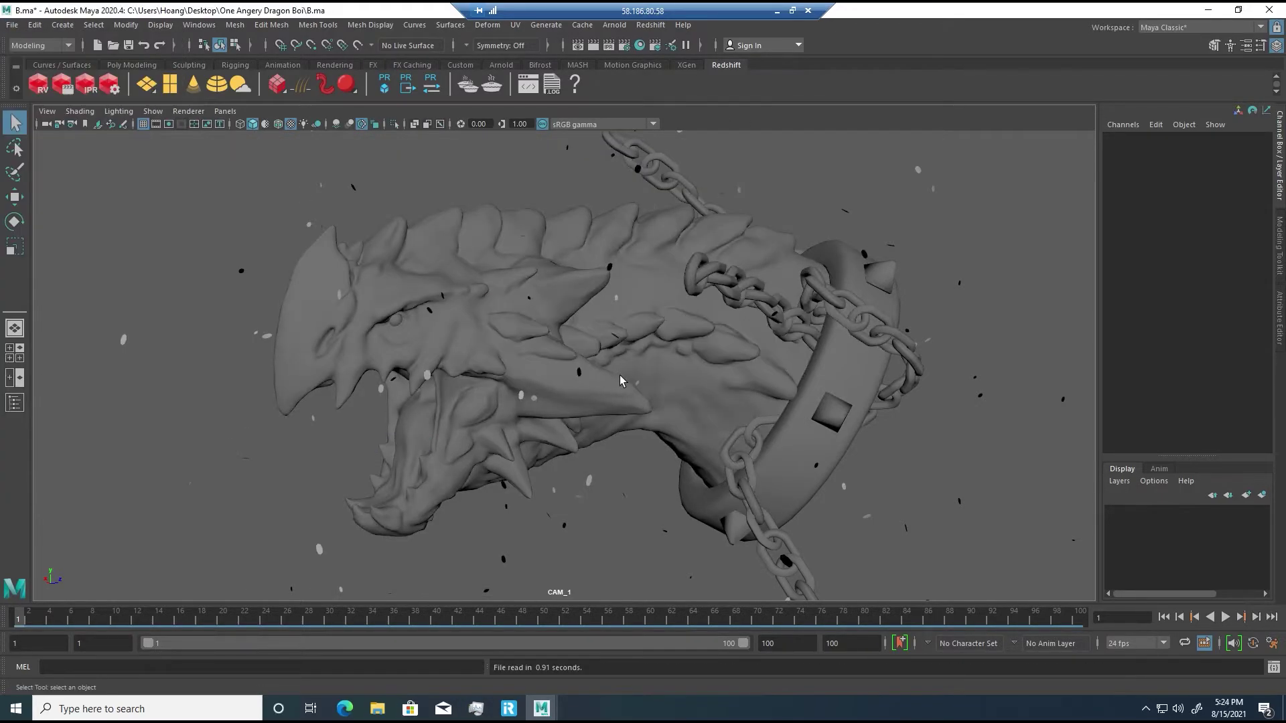
Get the dragon and chain textures to display in the scene's viewport
{"action": "left_click", "coordinate": [199, 25]}
{"action": "left_click", "coordinate": [402, 119]}
{"action": "left_click", "coordinate": [731, 288]}
{"action": "left_click", "coordinate": [646, 529]}
{"action": "left_click", "coordinate": [479, 540]}
Review the Redshift render settings, including Common, Output and AOV, and close them
{"action": "left_click", "coordinate": [625, 45]}
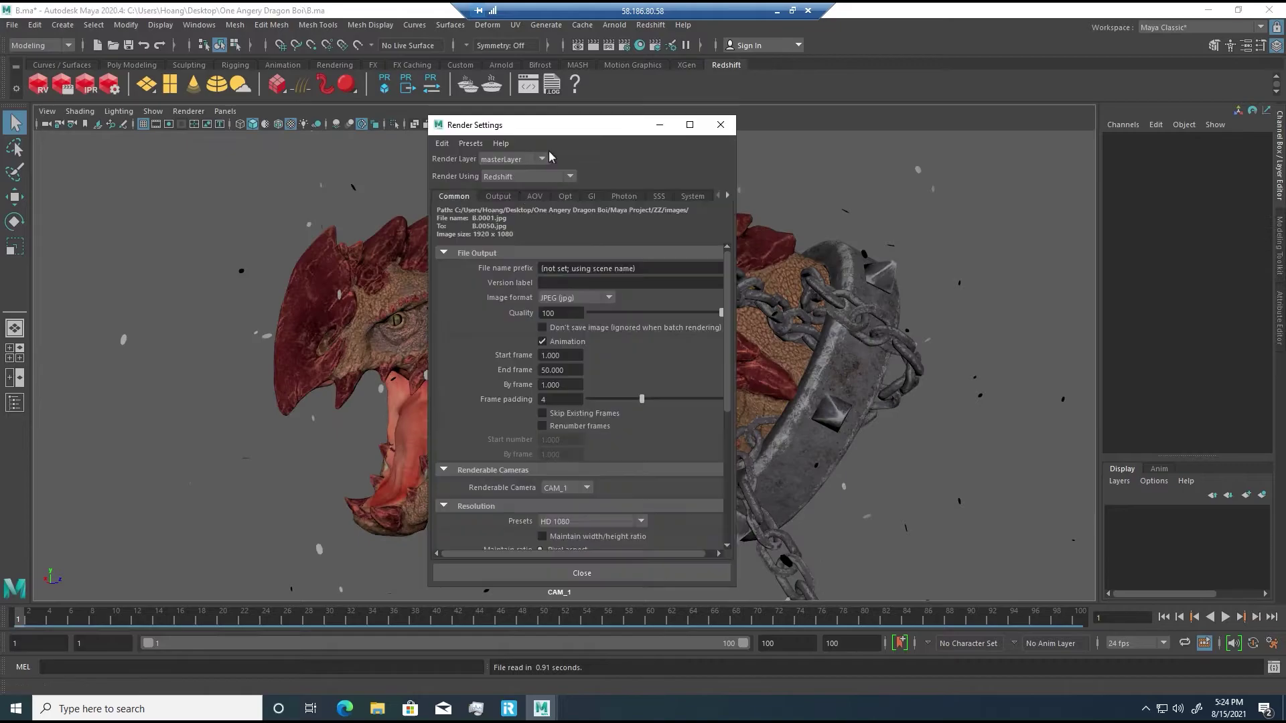
{"action": "left_click", "coordinate": [501, 195]}
{"action": "left_click", "coordinate": [535, 195]}
{"action": "left_click", "coordinate": [571, 197]}
{"action": "left_click", "coordinate": [459, 194]}
{"action": "left_click", "coordinate": [722, 125]}
Render the animation sequence of the dragon scene with Redshift
{"action": "left_click", "coordinate": [205, 25]}
{"action": "mouse_move", "coordinate": [268, 113]}
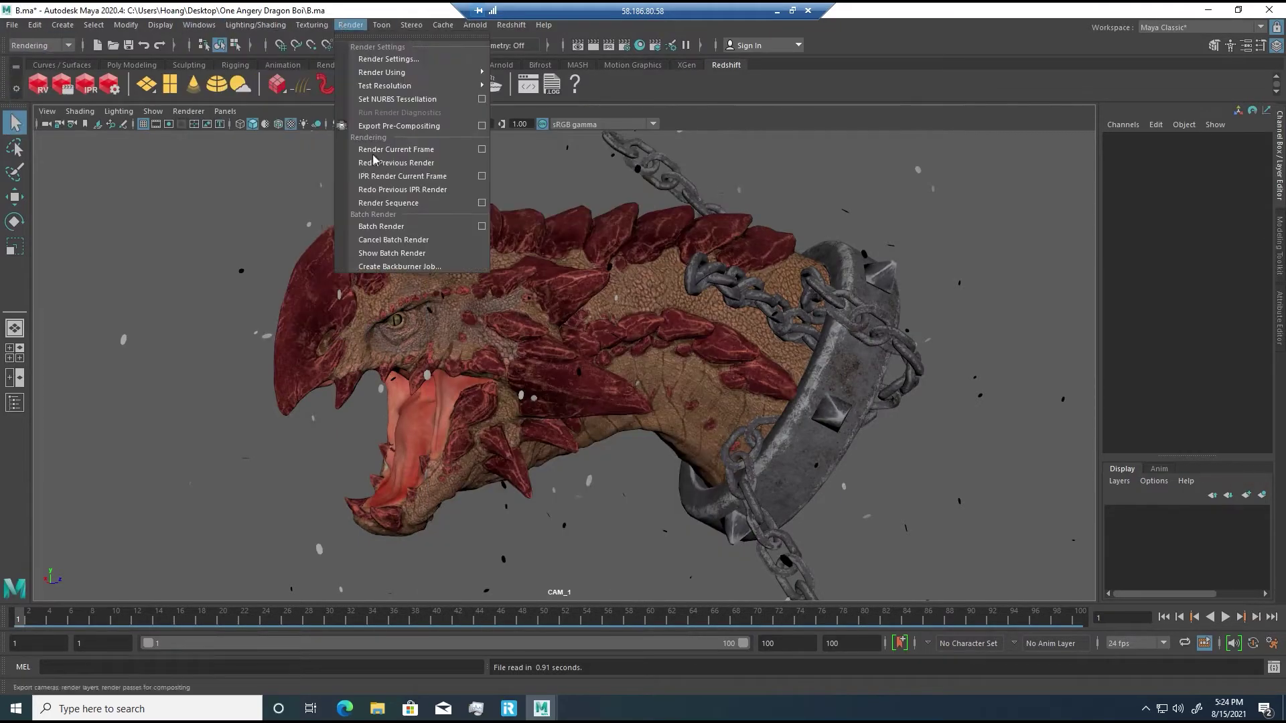
{"action": "left_click", "coordinate": [402, 229]}
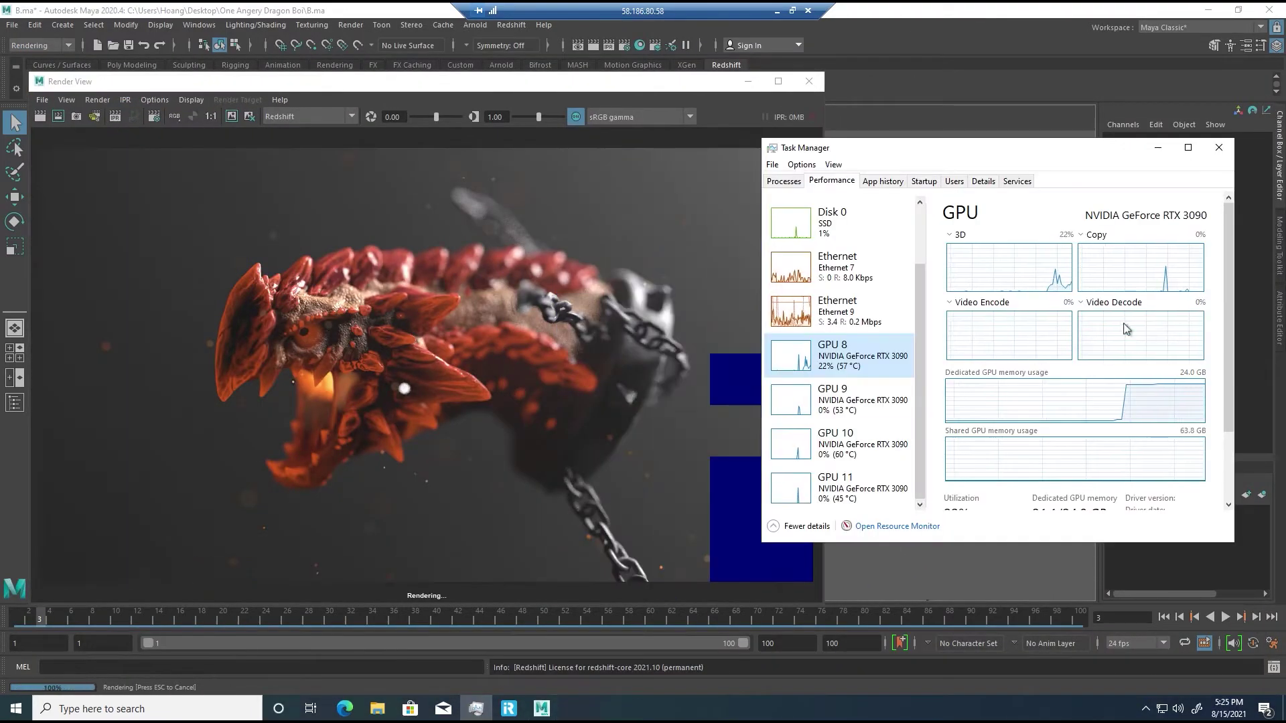
Monitor Cuda usage on the RTX 3090 GPUs, up to GPU 11, in Task Manager
{"action": "left_click", "coordinate": [1136, 306]}
{"action": "left_click", "coordinate": [1137, 307]}
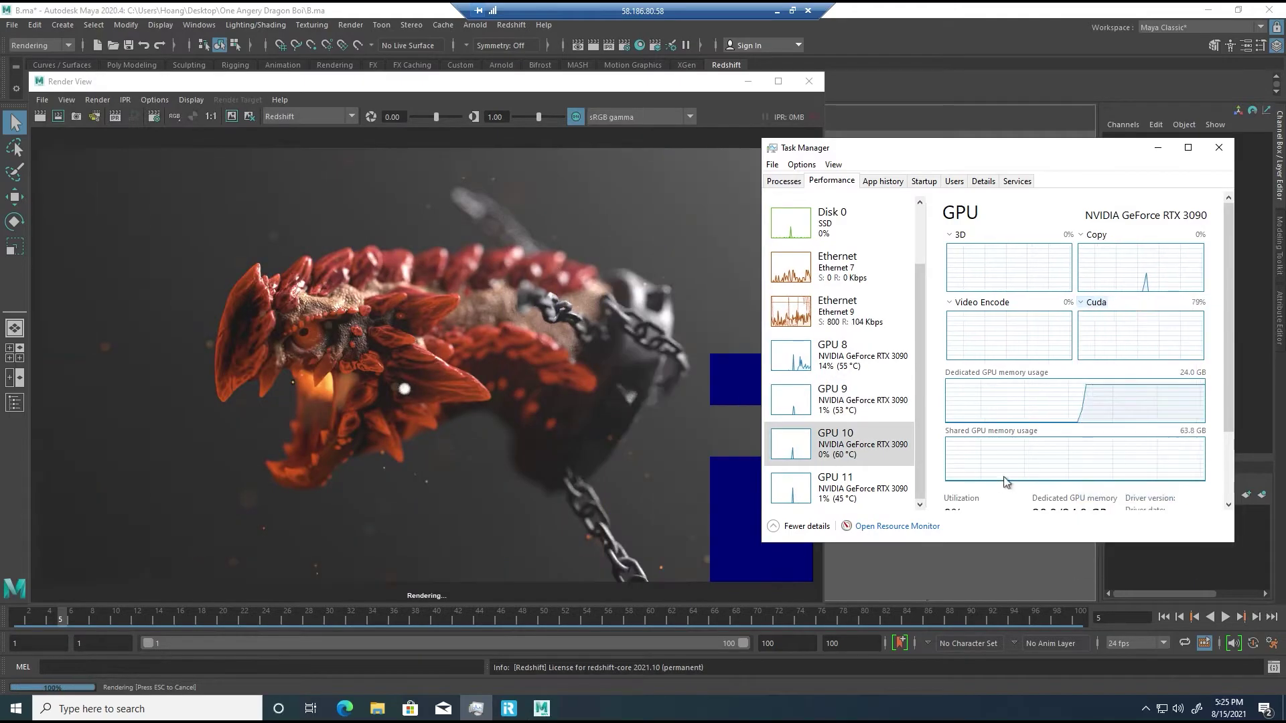
{"action": "left_click", "coordinate": [1136, 307]}
{"action": "left_click", "coordinate": [1129, 487]}
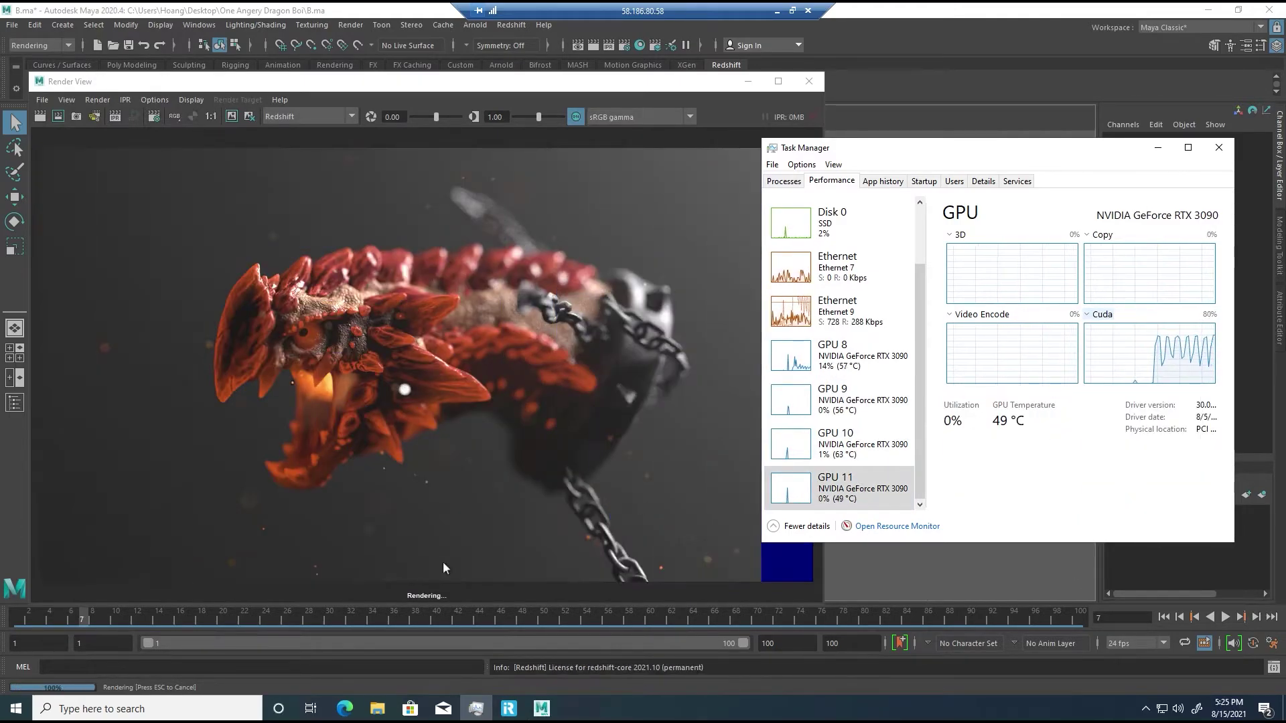
Inspect the rendered frames in the project's ZZ images folder and close the folder window
{"action": "left_click", "coordinate": [377, 708]}
{"action": "double_click", "coordinate": [495, 215]}
{"action": "double_click", "coordinate": [494, 216]}
{"action": "double_click", "coordinate": [494, 286]}
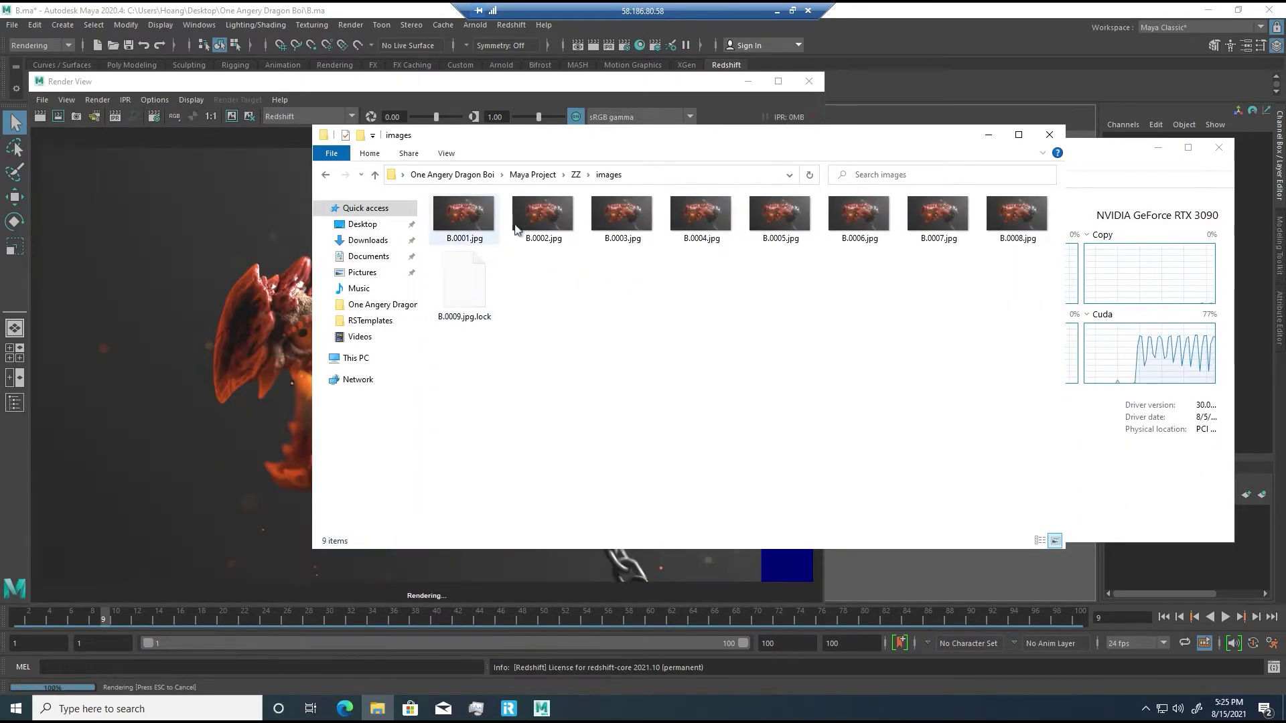
{"action": "left_click", "coordinate": [1048, 135]}
Move the Task Manager window down and compare the usage of the individual GPUs during rendering
{"action": "left_click_drag", "start_coordinate": [1030, 152], "coordinate": [1024, 179]}
{"action": "left_click", "coordinate": [877, 388]}
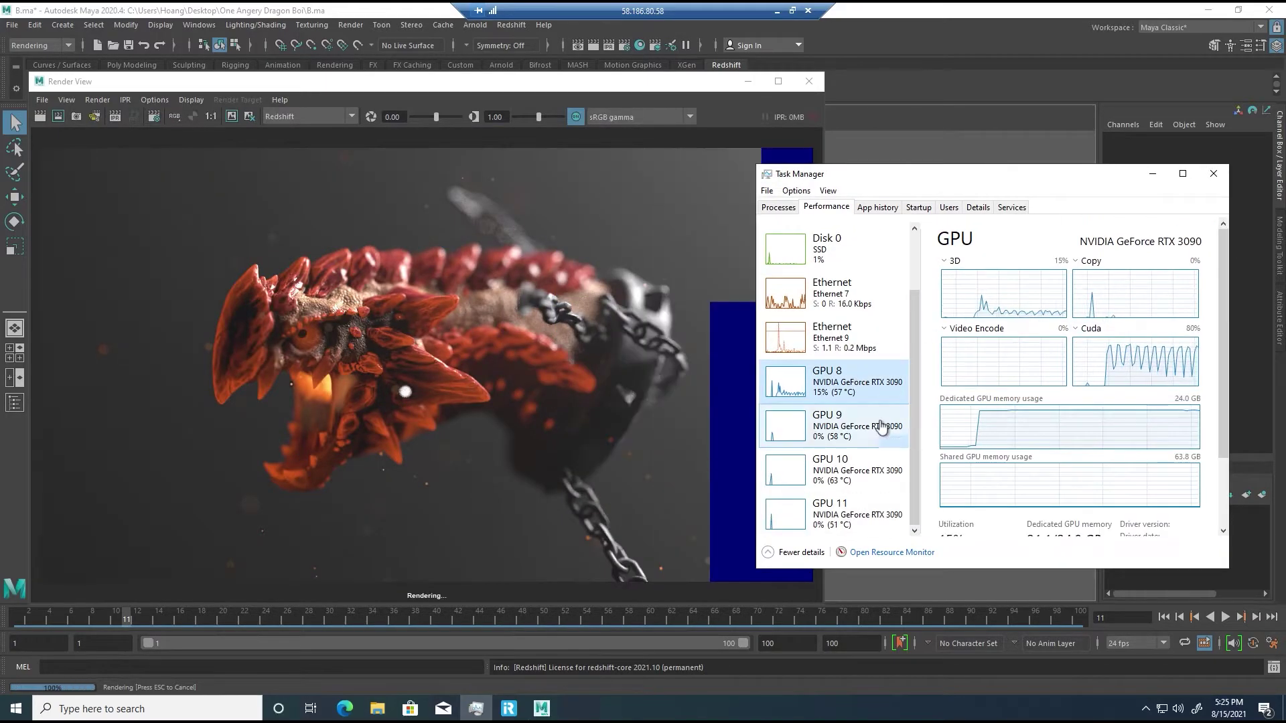
{"action": "left_click", "coordinate": [870, 506]}
{"action": "left_click", "coordinate": [871, 432]}
{"action": "left_click_drag", "start_coordinate": [915, 318], "coordinate": [914, 262]}
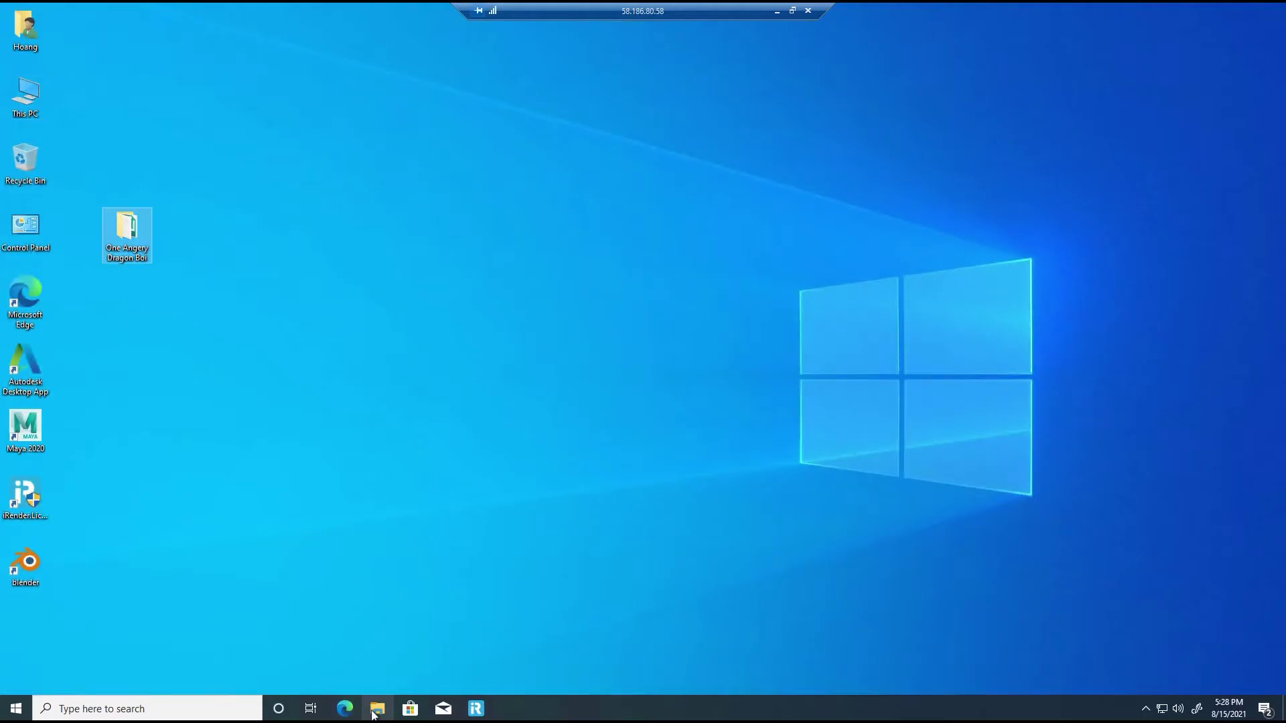
View the rendered frames in the images folder of the One Angery Dragon Boi project and close the photo viewer
{"action": "double_click", "coordinate": [126, 234]}
{"action": "double_click", "coordinate": [494, 217]}
{"action": "left_click", "coordinate": [459, 234]}
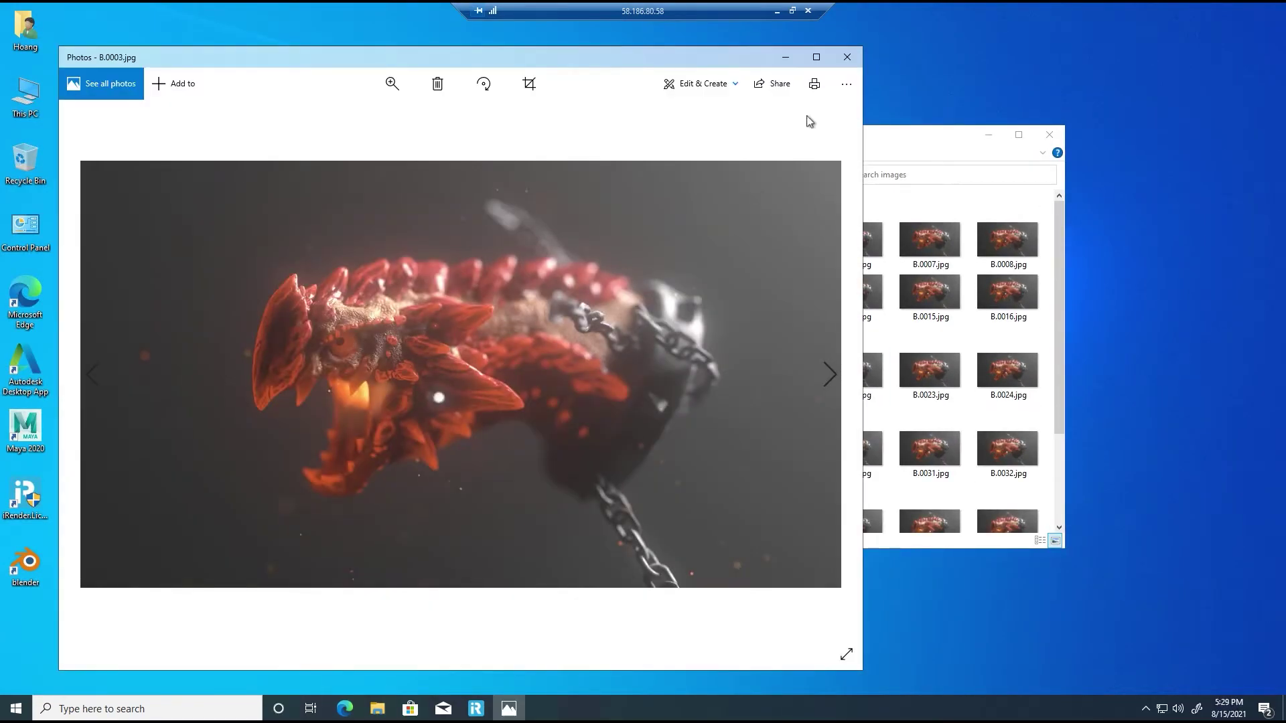
{"action": "left_click", "coordinate": [844, 57]}
Copy the images folder from the ZZ project folder to Storage (Z:) and close the folder window
{"action": "left_click", "coordinate": [575, 175]}
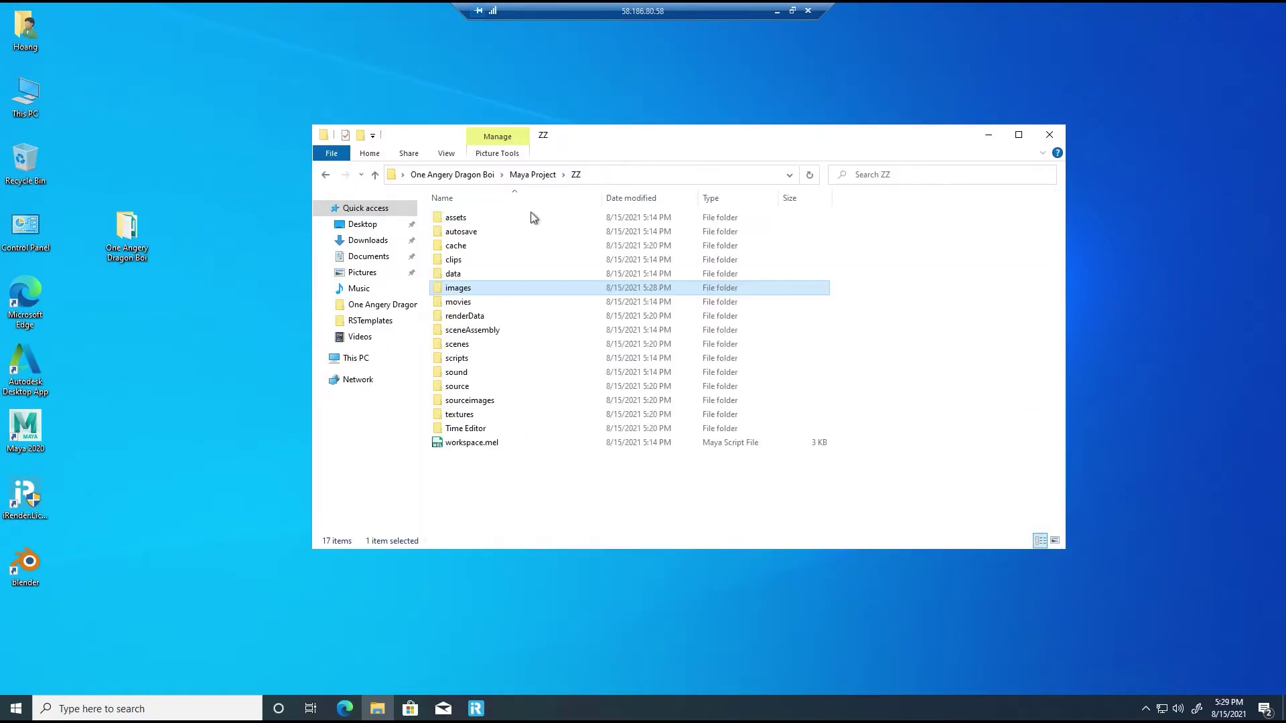
{"action": "right_click", "coordinate": [461, 289]}
{"action": "left_click", "coordinate": [504, 535]}
{"action": "left_click", "coordinate": [397, 352]}
{"action": "left_click", "coordinate": [397, 355]}
{"action": "double_click", "coordinate": [665, 422]}
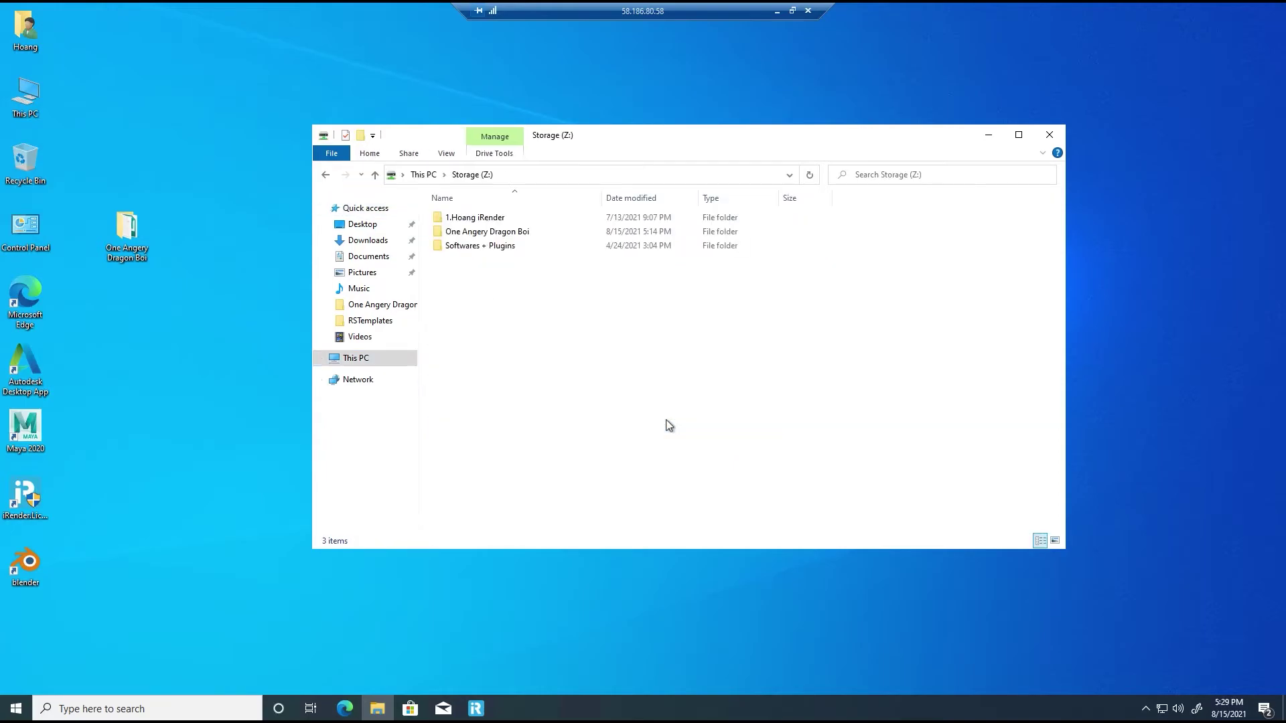
{"action": "right_click", "coordinate": [582, 293]}
{"action": "left_click", "coordinate": [612, 385]}
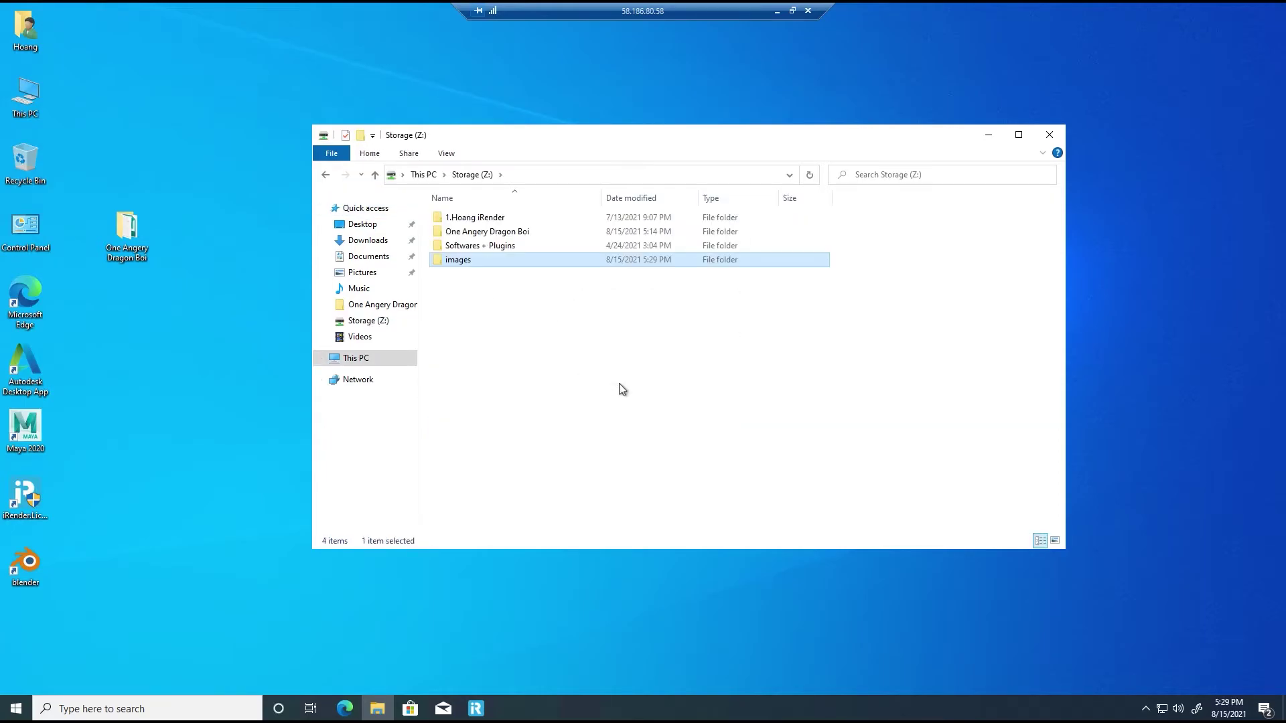
{"action": "left_click", "coordinate": [622, 389]}
{"action": "right_click", "coordinate": [209, 380]}
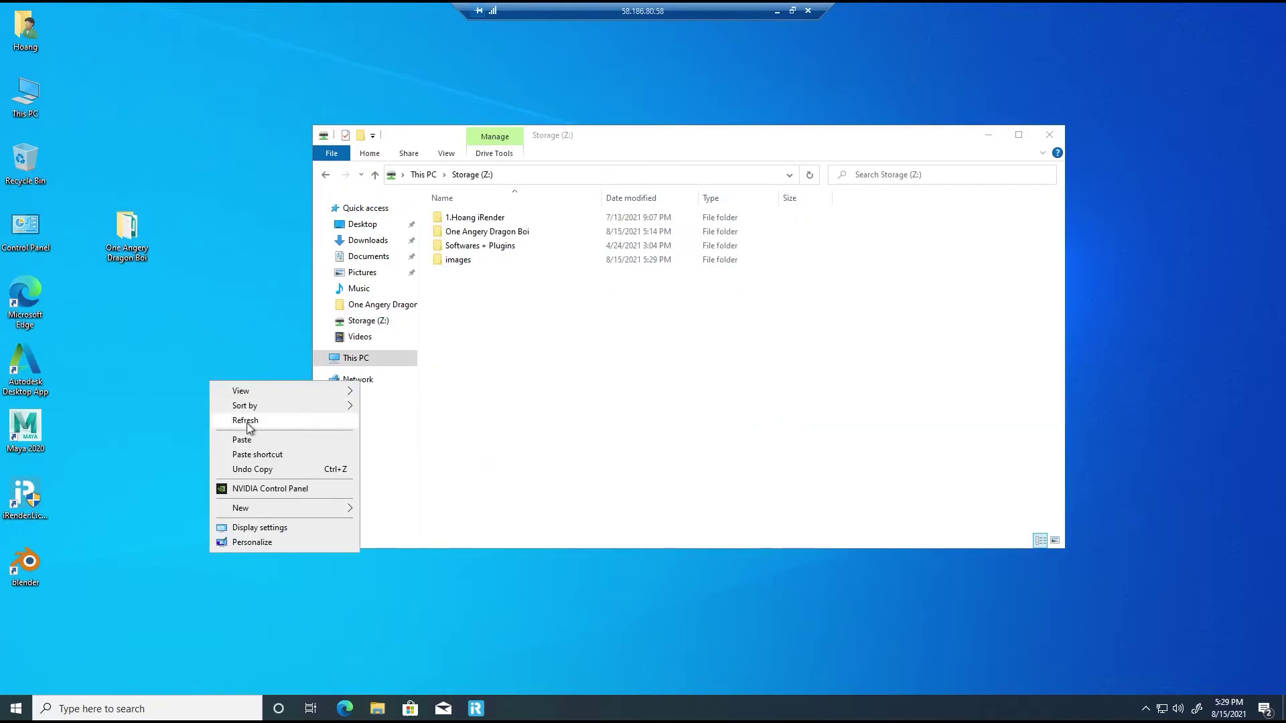
{"action": "left_click", "coordinate": [241, 420]}
{"action": "left_click", "coordinate": [1049, 137]}
Disconnect the license in iRender License Management and exit the tool
{"action": "left_click", "coordinate": [481, 708]}
{"action": "left_click", "coordinate": [617, 383]}
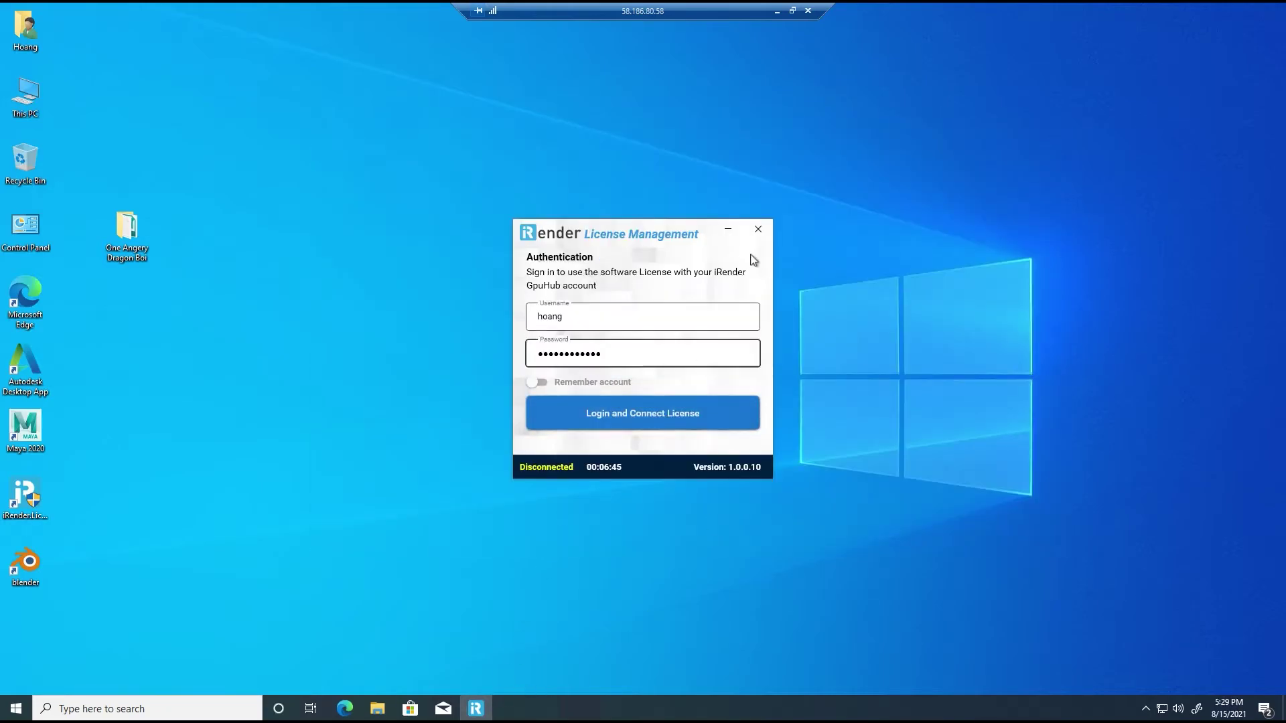
{"action": "left_click", "coordinate": [758, 230]}
{"action": "left_click", "coordinate": [643, 402]}
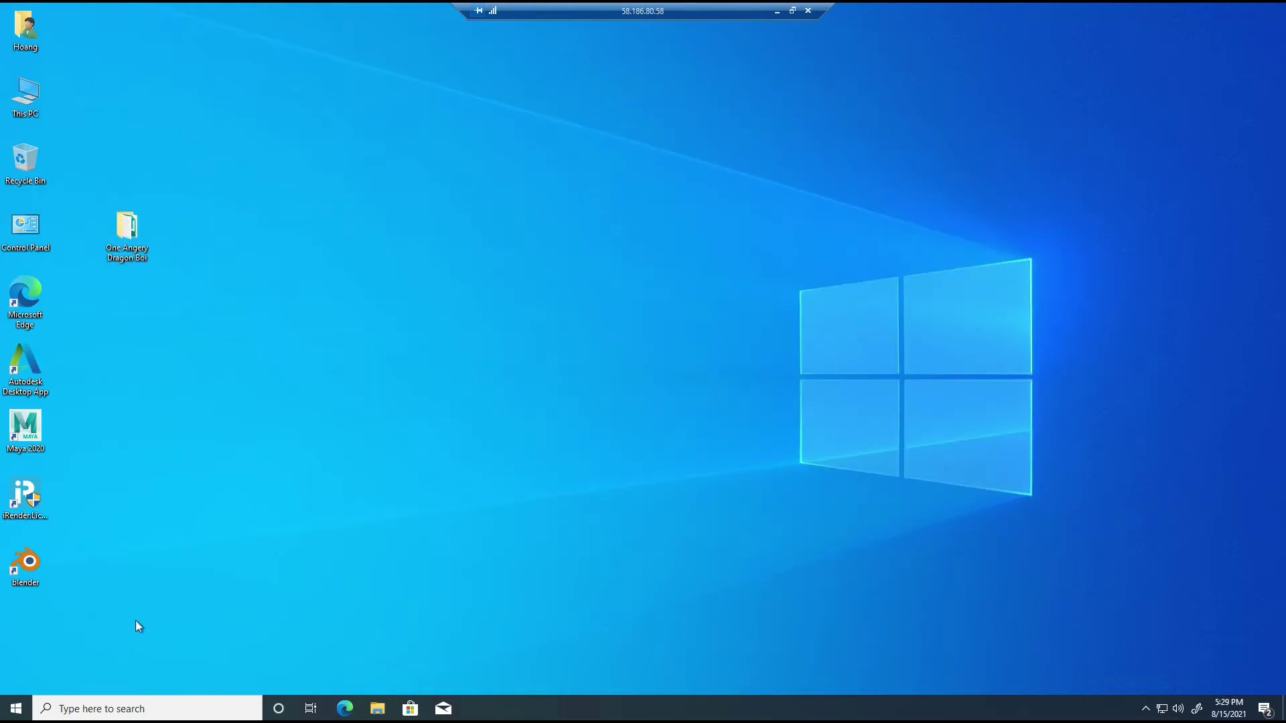
{"action": "left_click", "coordinate": [16, 708]}
{"action": "left_click", "coordinate": [18, 676]}
{"action": "left_click", "coordinate": [788, 74]}
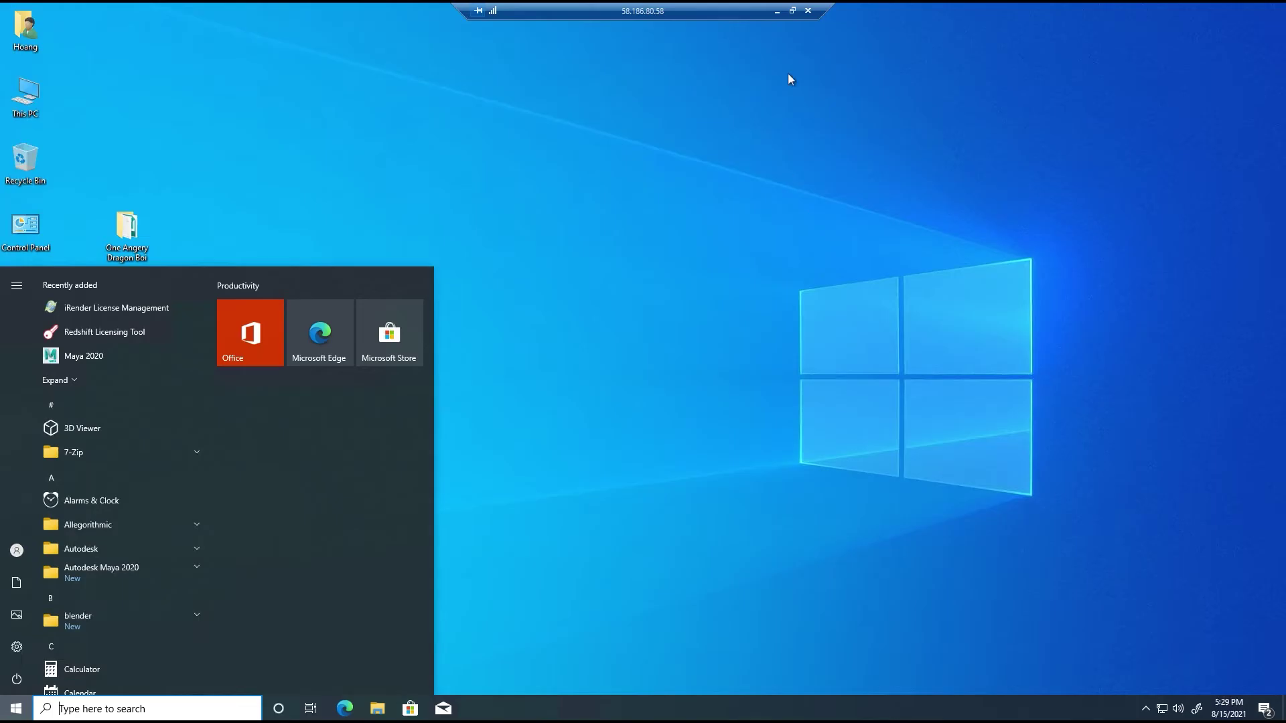
Leave the remote desktop, shut down the Blender + Maya + Redshift machine on the GPUHub page, and dismiss the rating dialog
{"action": "left_click", "coordinate": [793, 11]}
{"action": "left_click", "coordinate": [641, 457]}
{"action": "left_click", "coordinate": [792, 186]}
{"action": "left_click", "coordinate": [1138, 515]}
{"action": "left_click", "coordinate": [782, 472]}
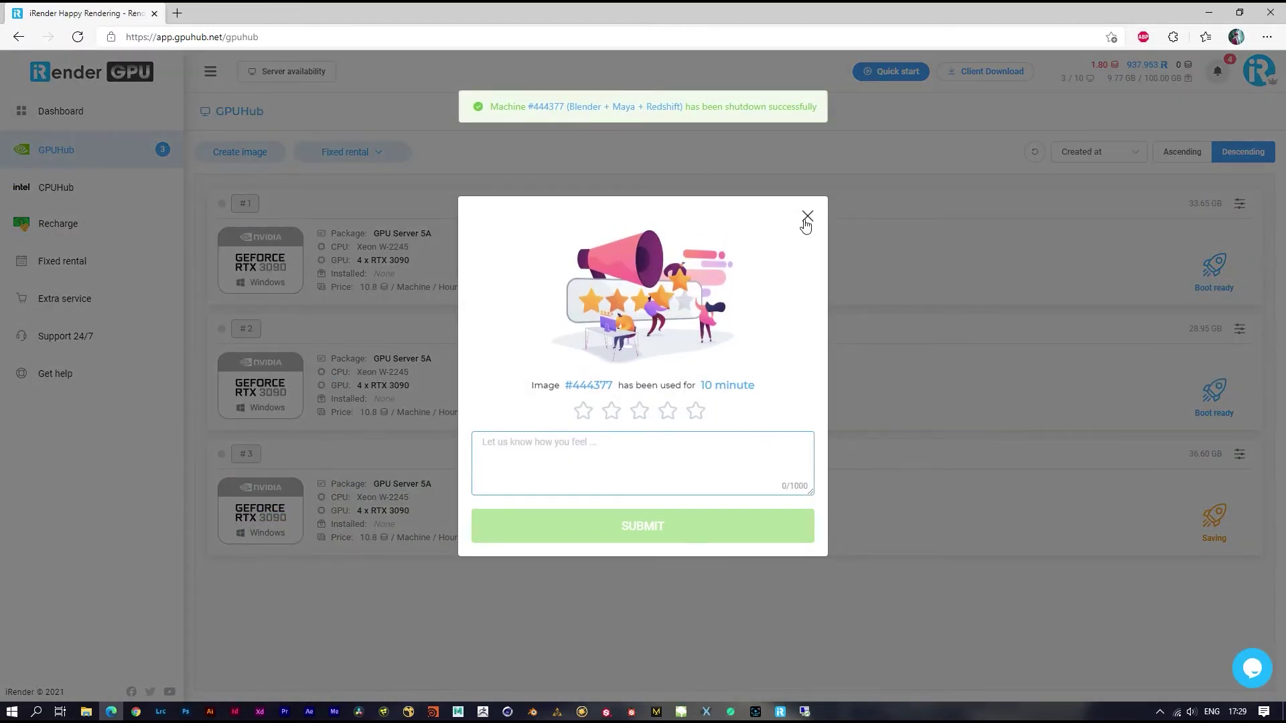
{"action": "left_click", "coordinate": [805, 217]}
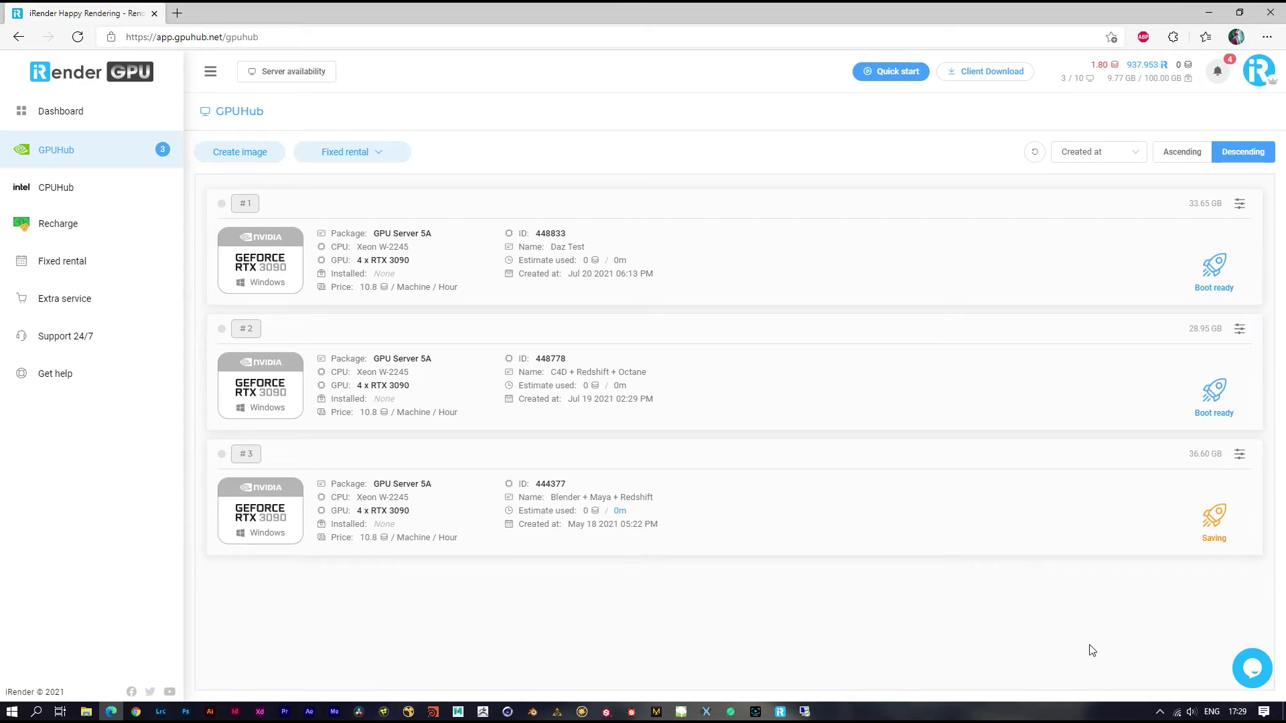
Switch to GpuHub Sync, refresh Your Storage (Z:), and request a download of the images folder
{"action": "left_click", "coordinate": [780, 711]}
{"action": "left_click", "coordinate": [529, 164]}
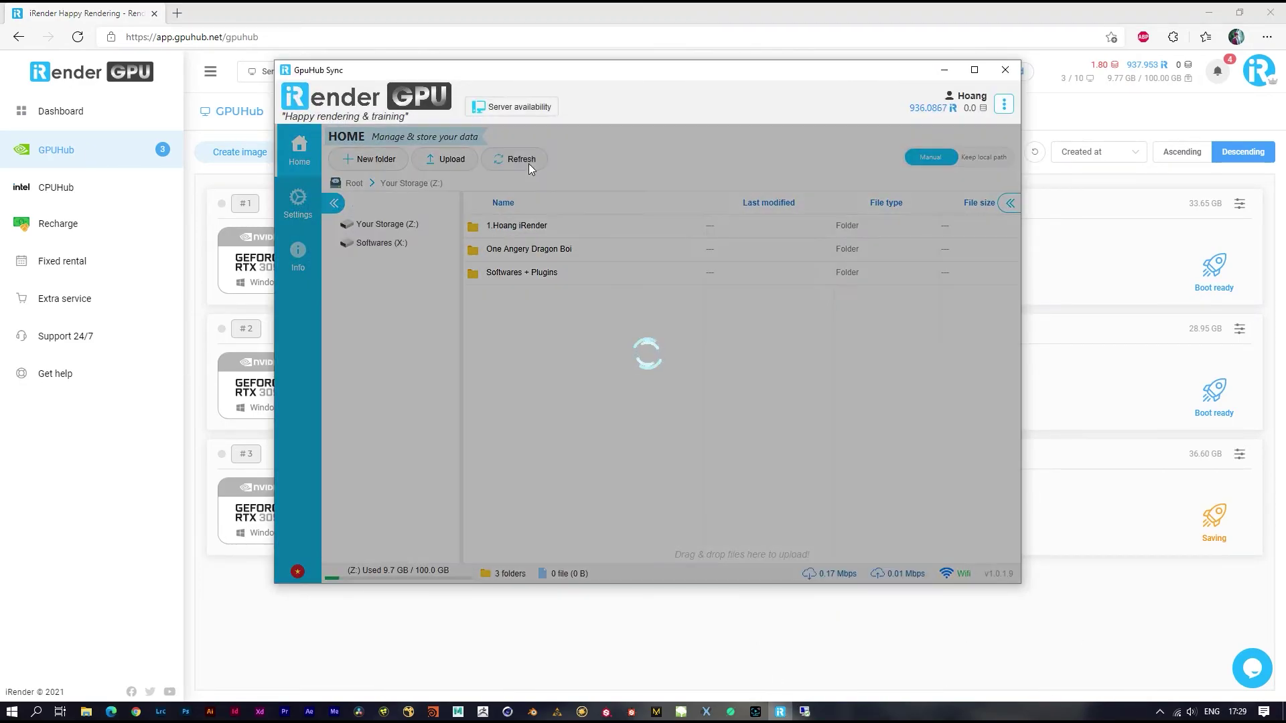
{"action": "right_click", "coordinate": [584, 259]}
{"action": "left_click", "coordinate": [600, 269]}
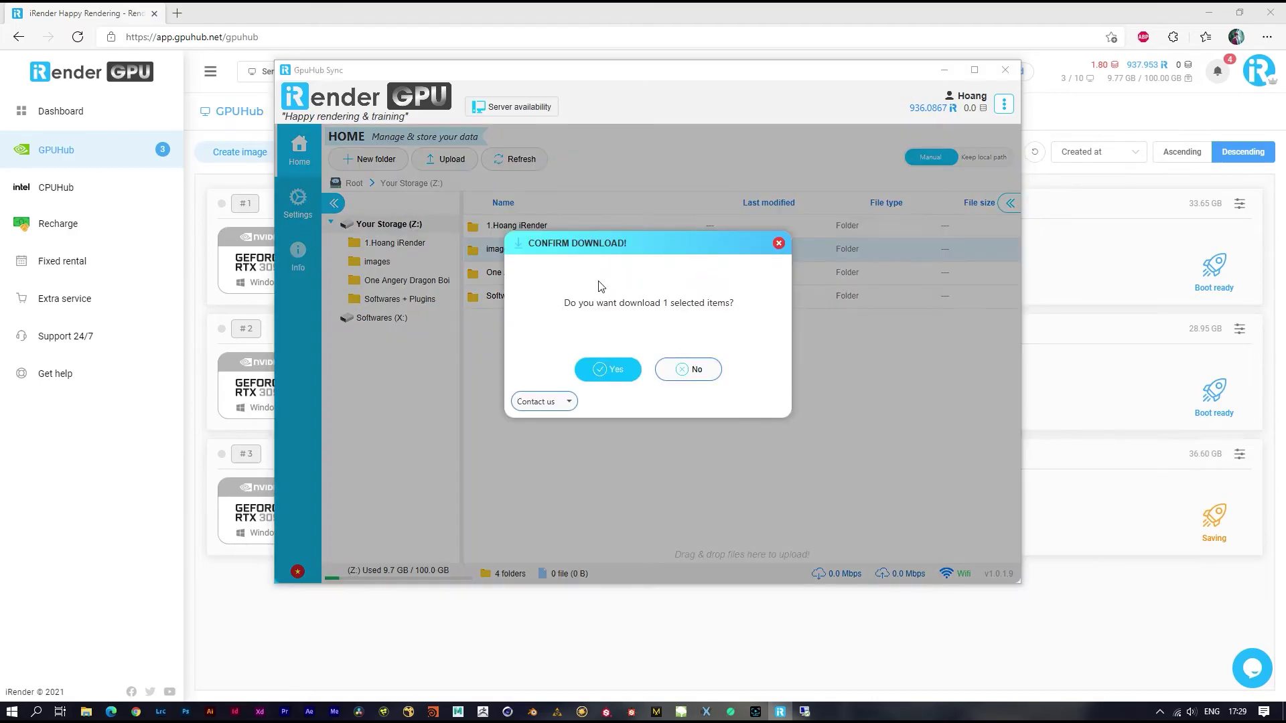